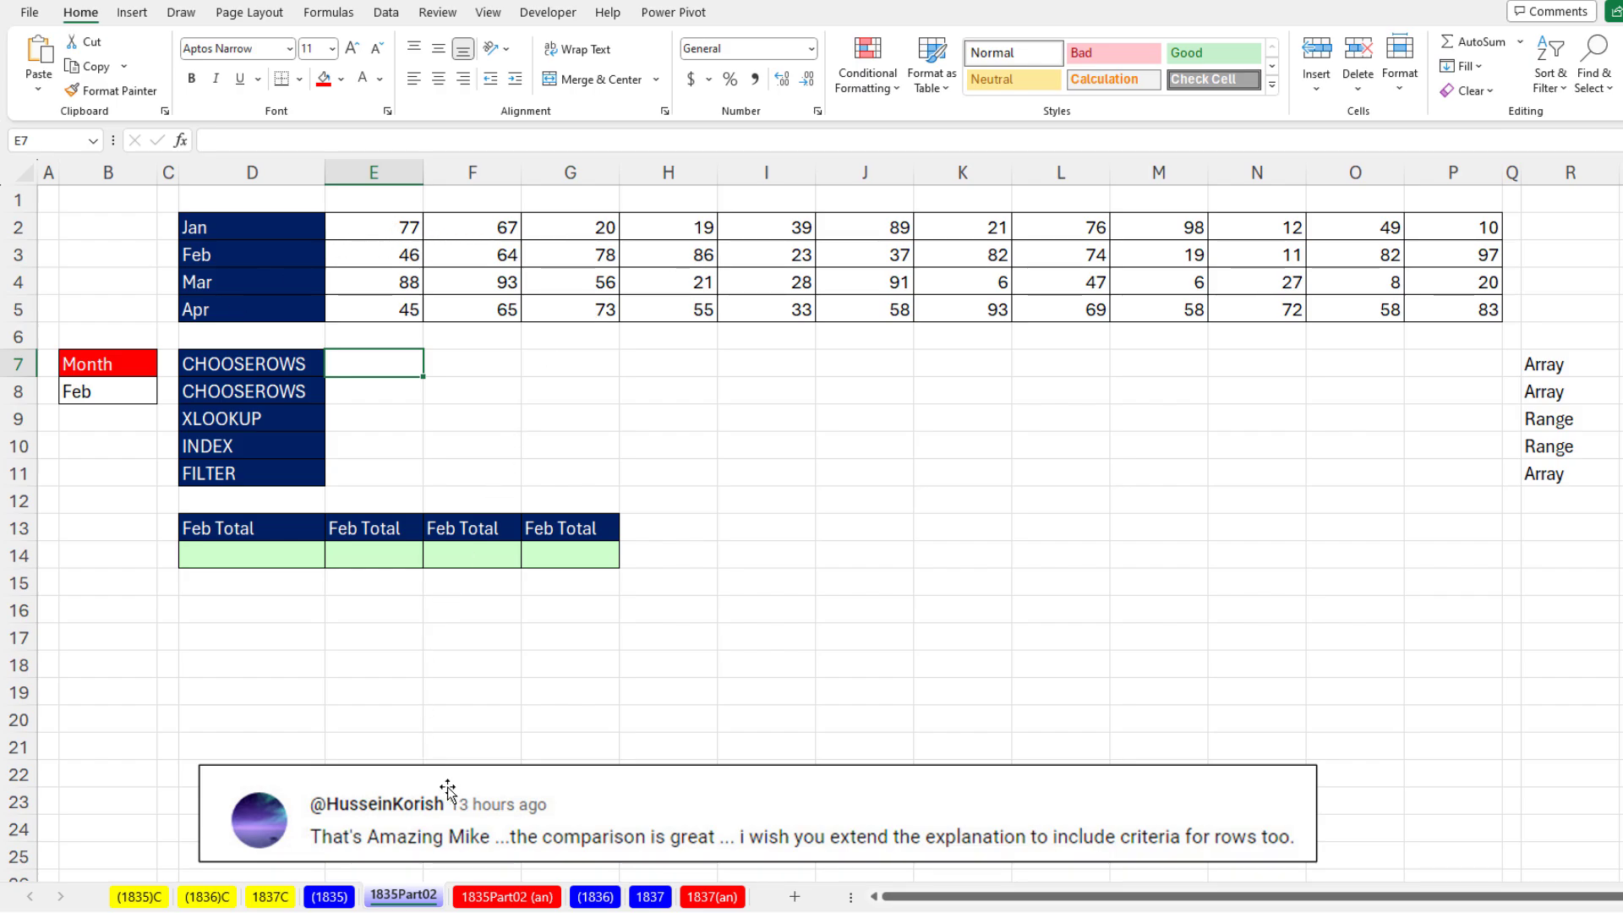
Enter =CHOOSEROWS(E2:P5,2) in E7 so Feb's values (46, 64, 78, 86…) fill row 7
type("=ch")
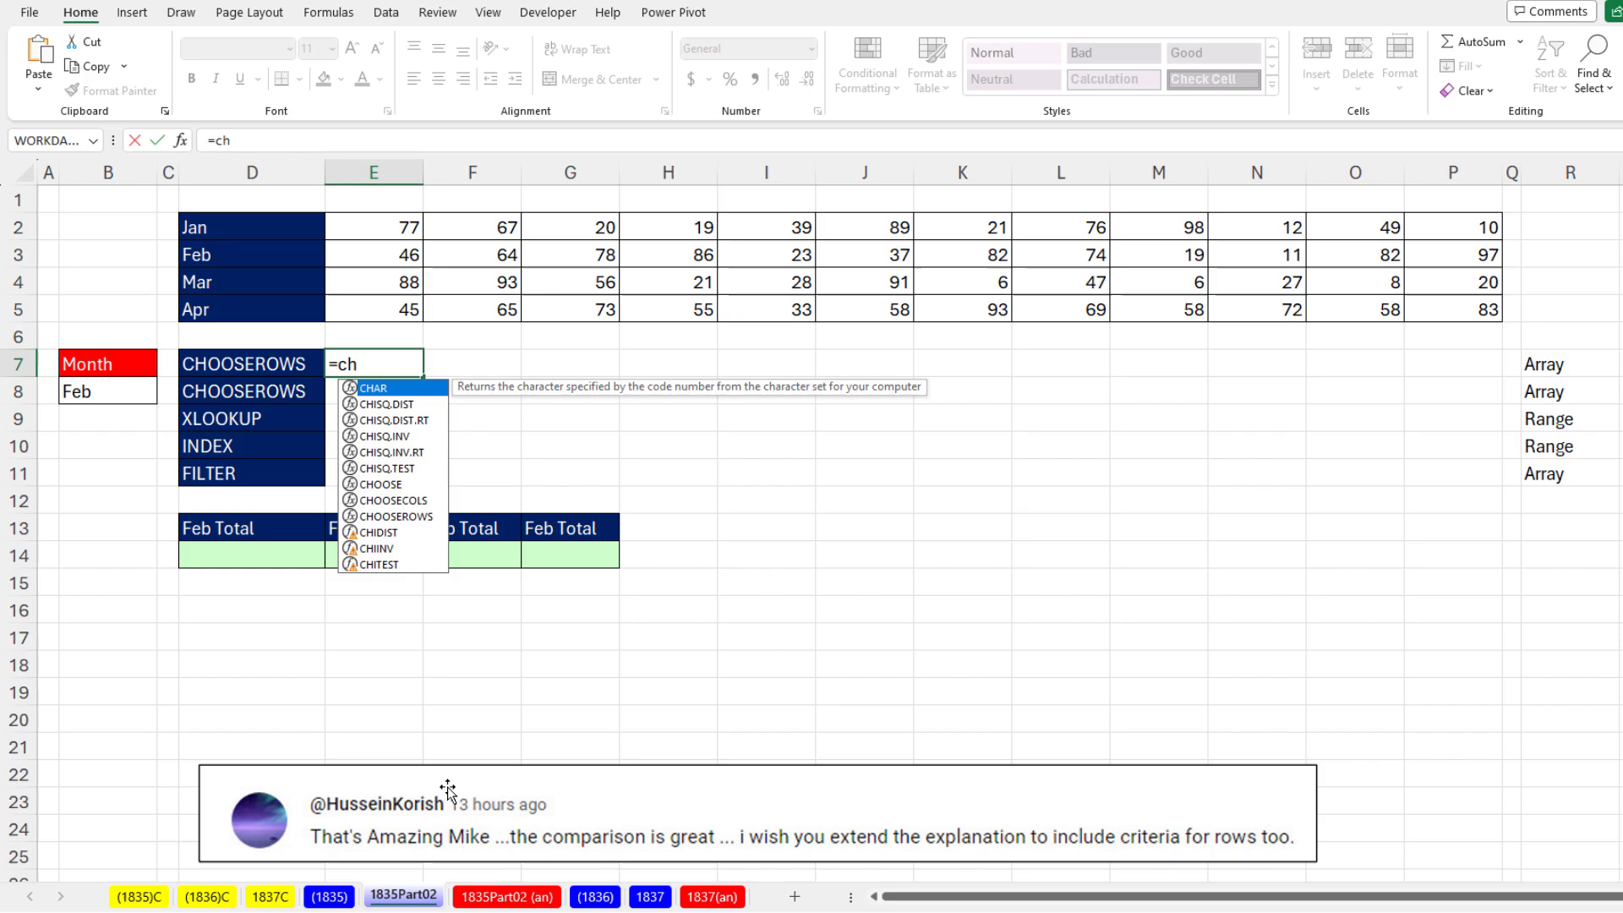
type("o")
key("Down")
key("Down")
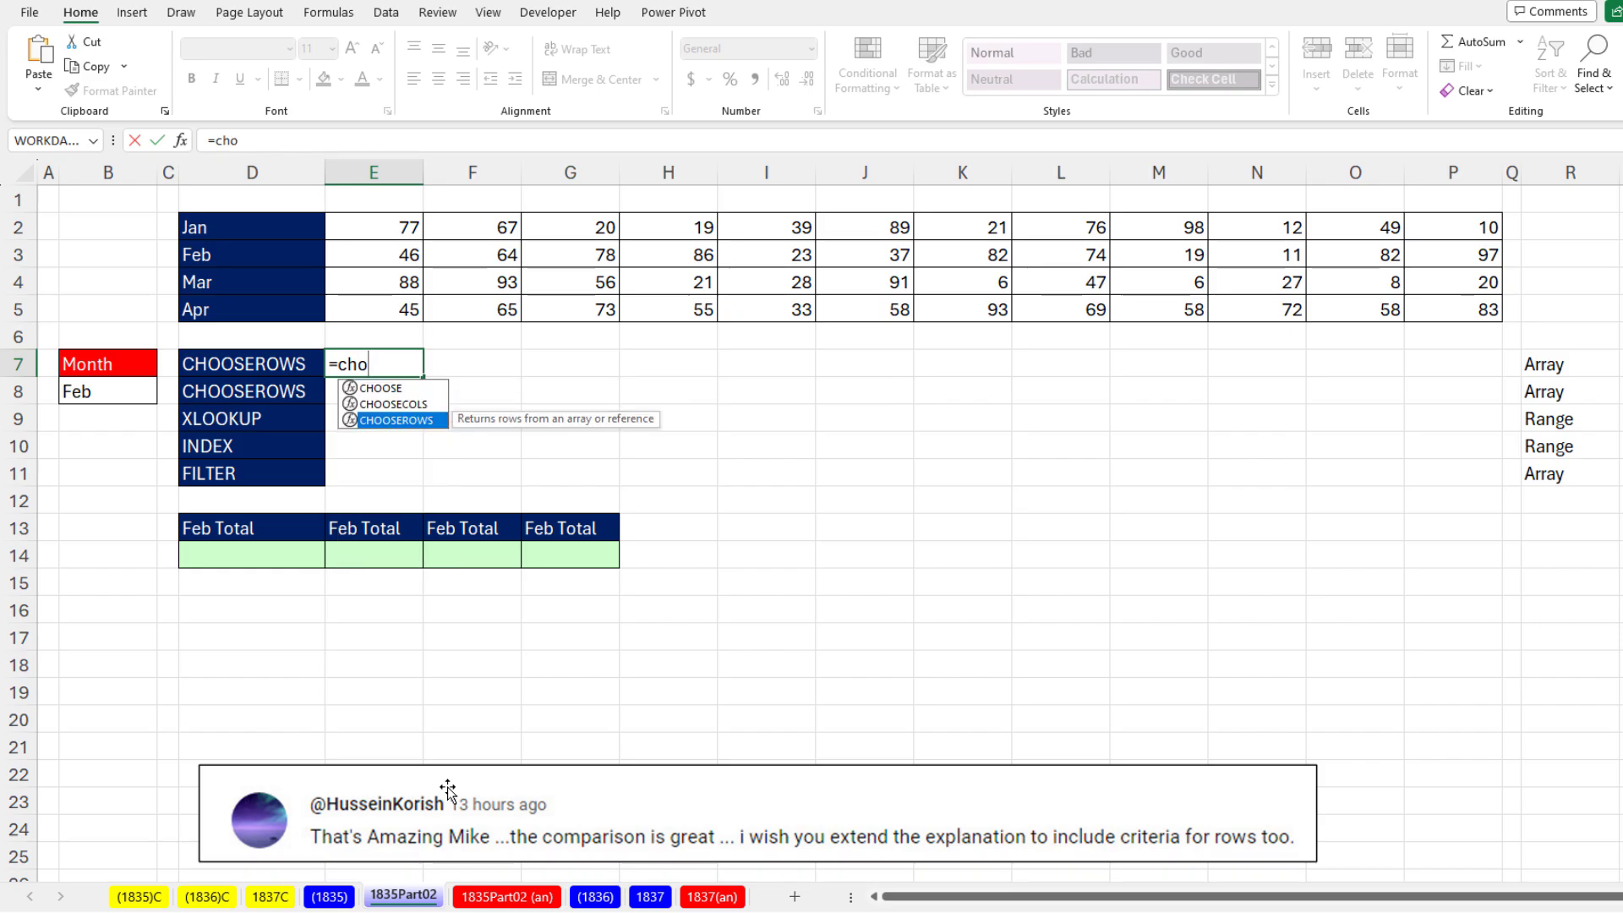
key("Tab")
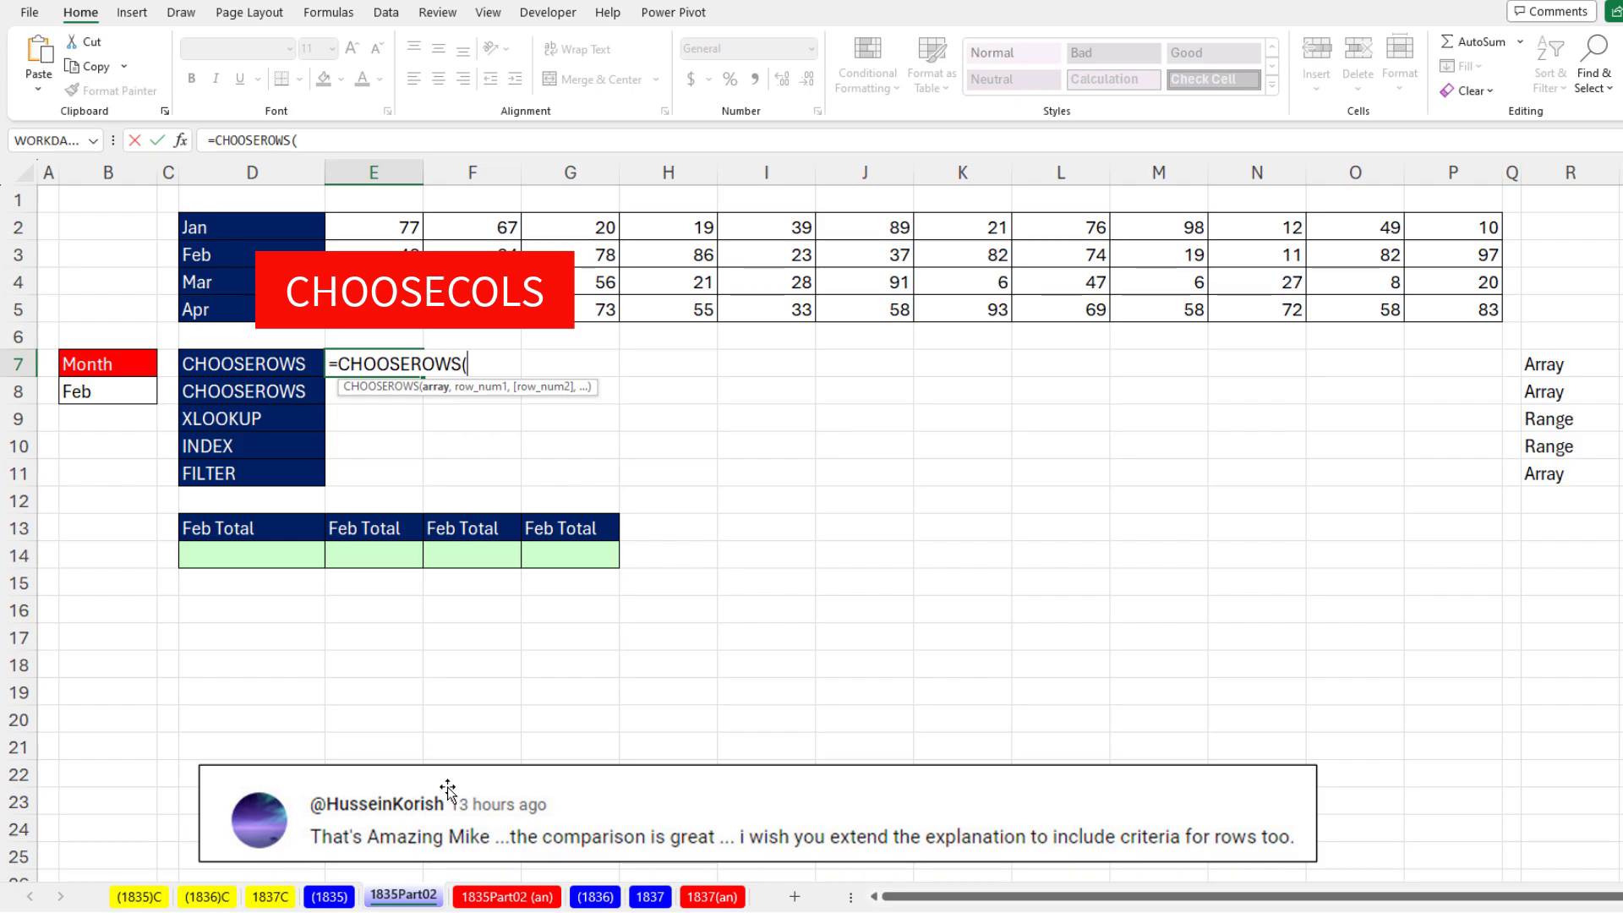
left_click_drag(355, 227, 1447, 309)
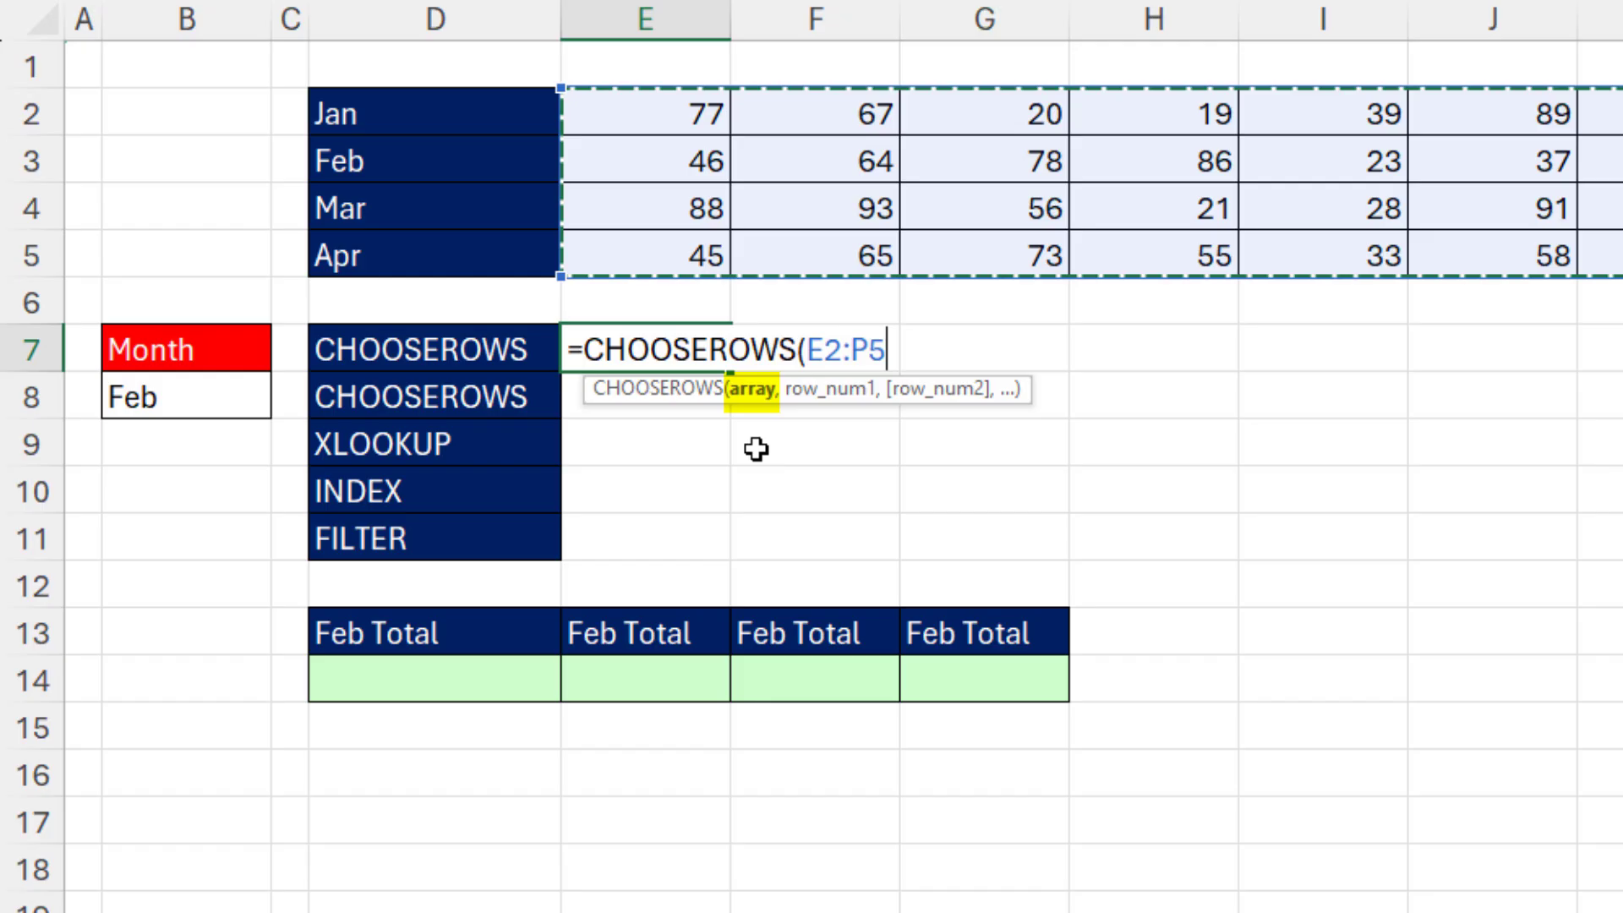
type(",")
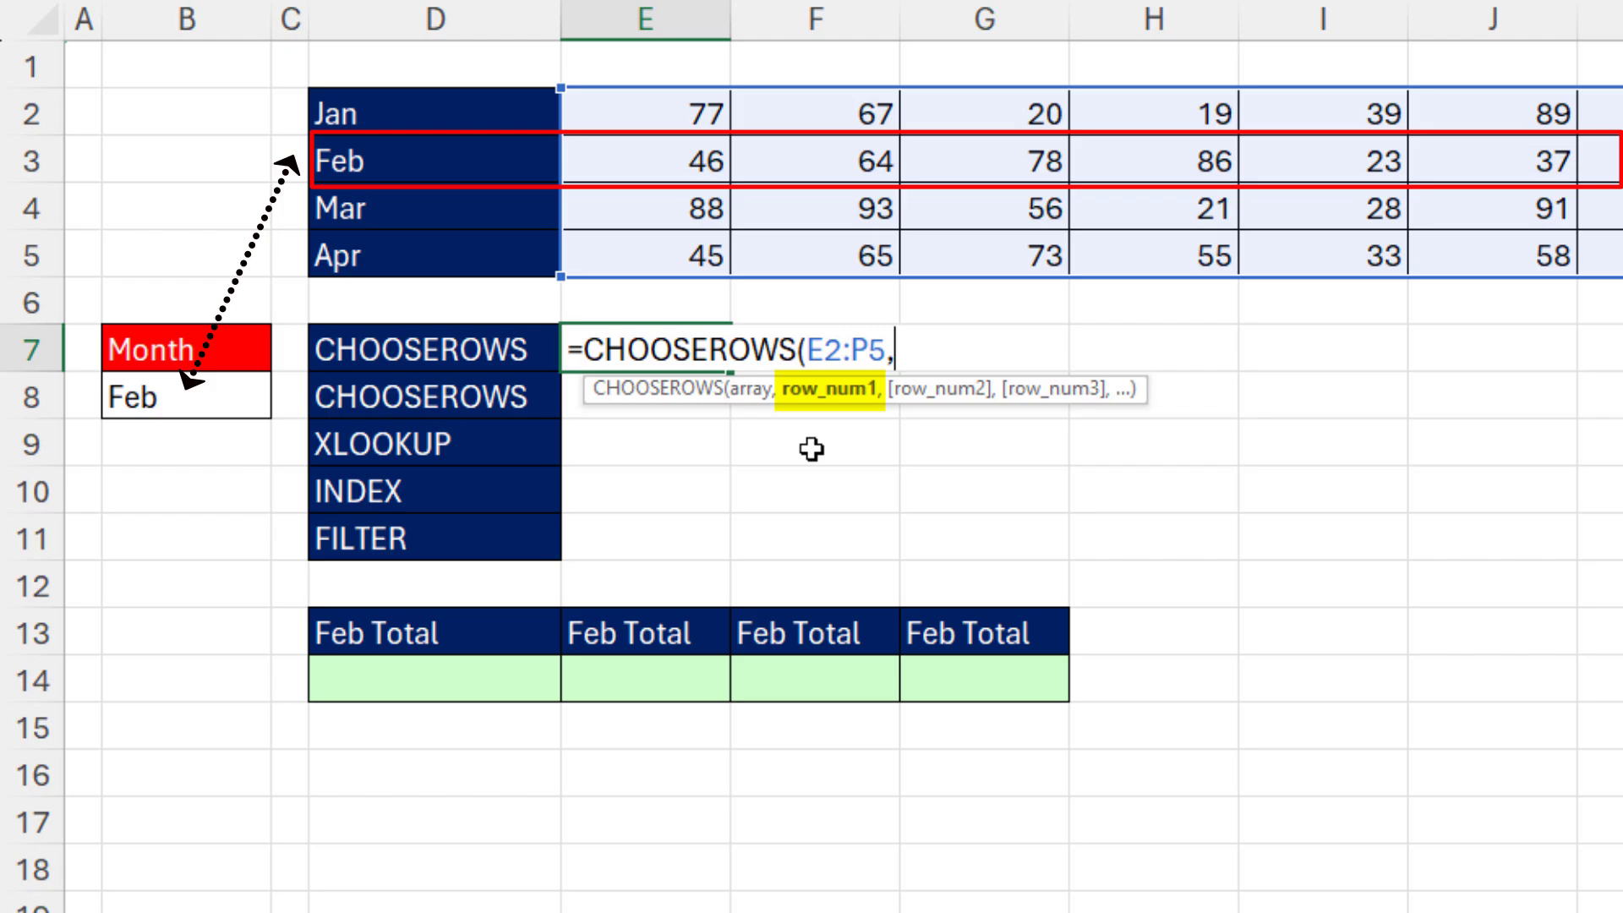
type("2")
key("Return")
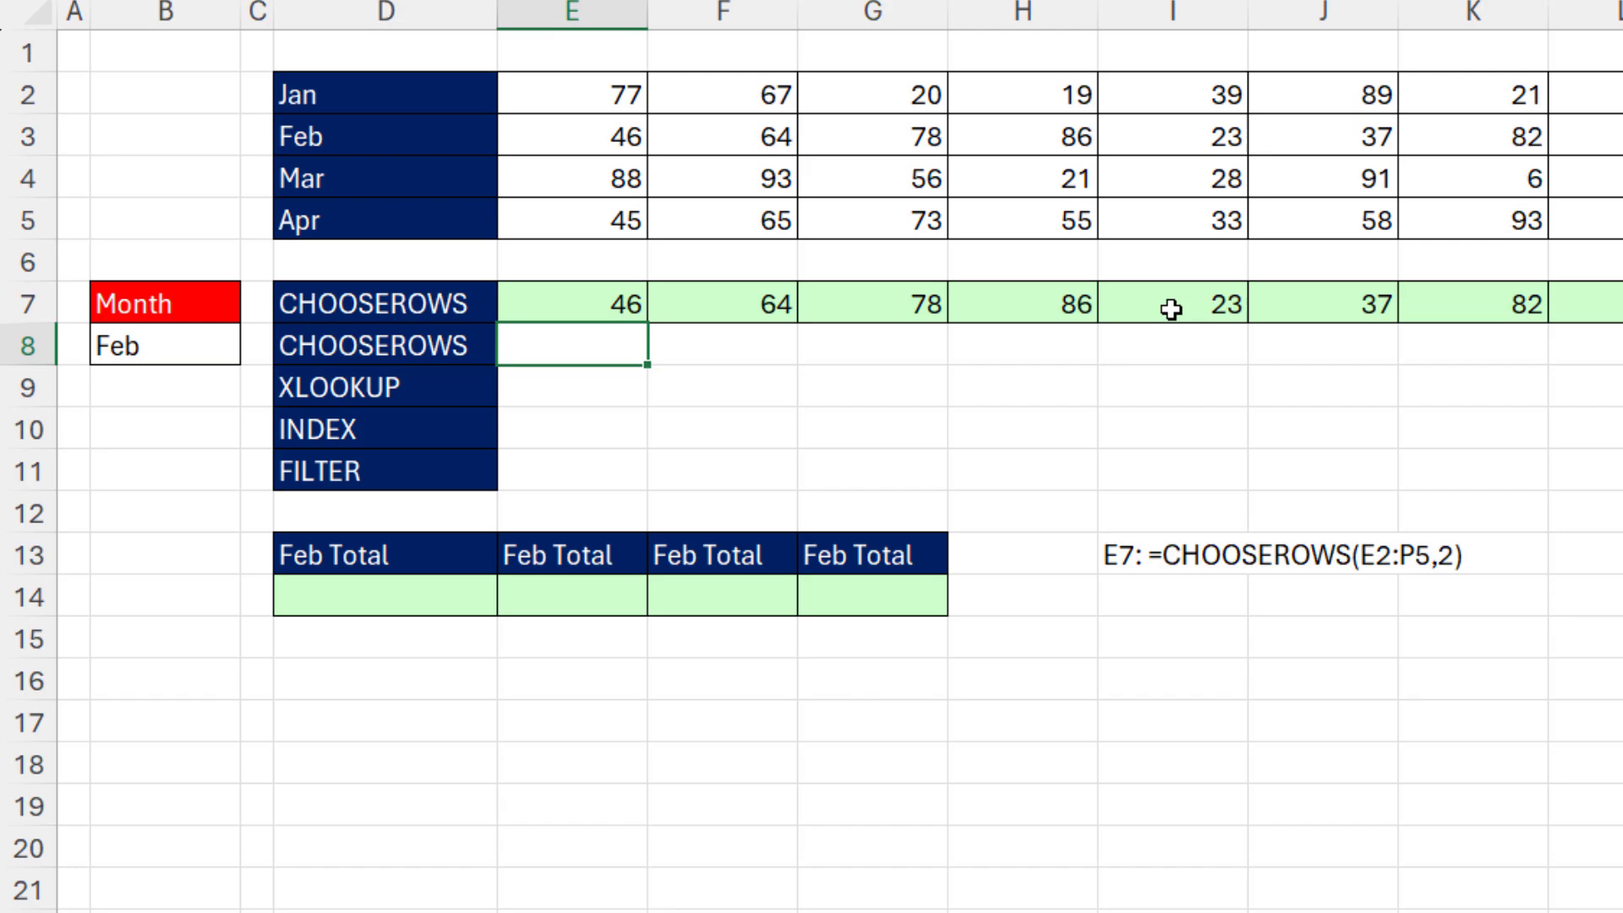
Enter =CHOOSEROWS(E2:P5,XMATCH(B8,D2:D5)) in E8 to return the row for B8's month
type("=CHOOSEROWS(E2:P5,")
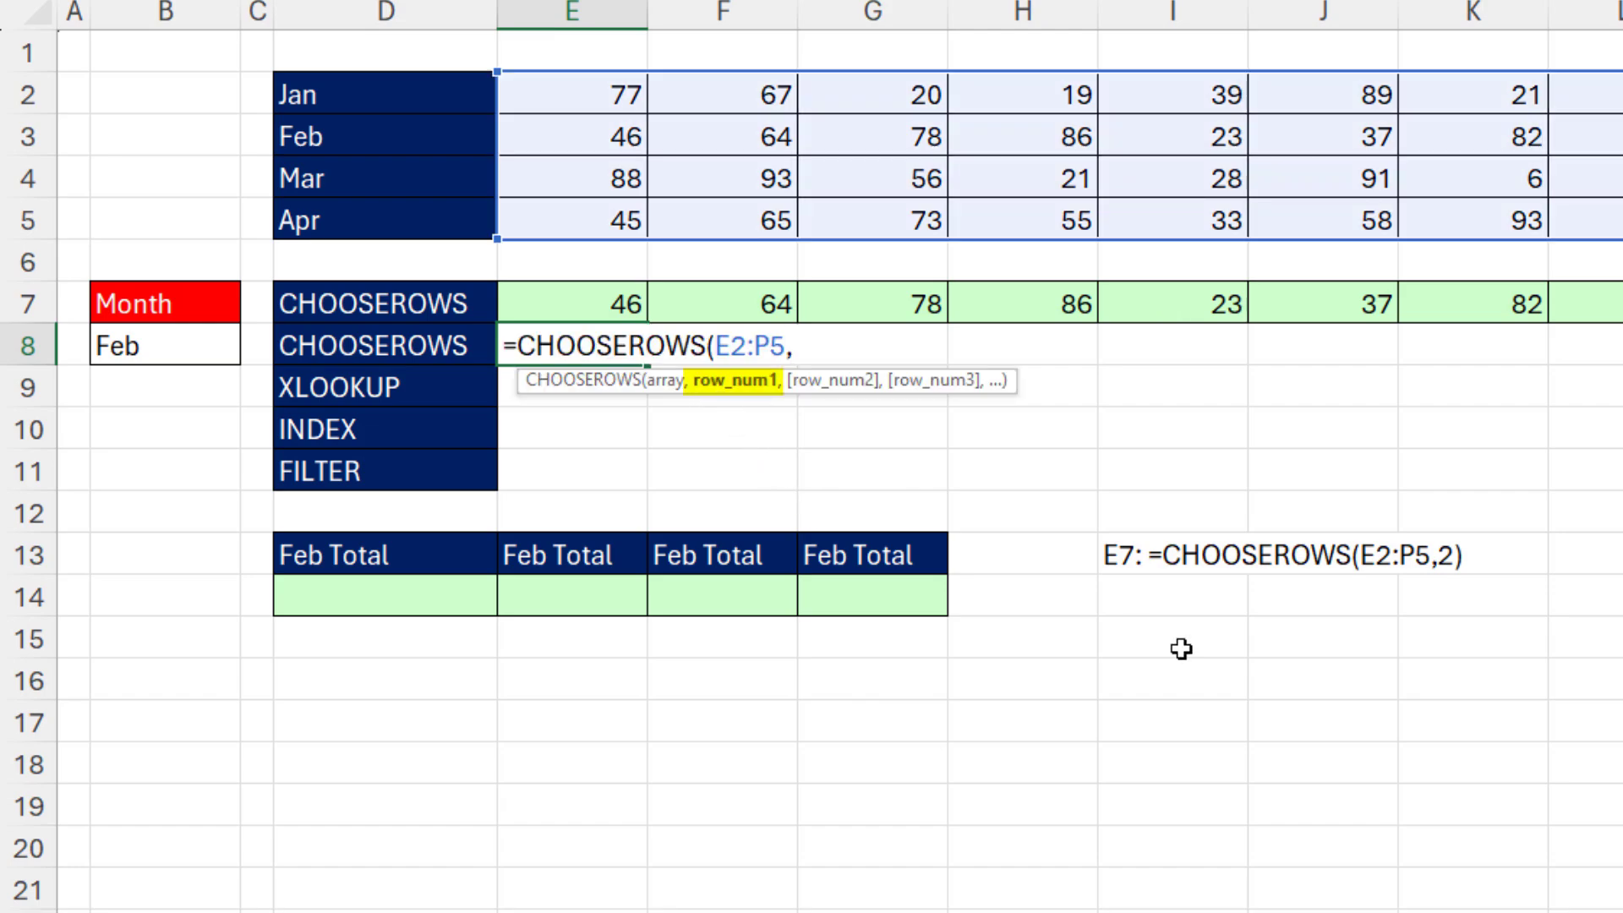
type("xm")
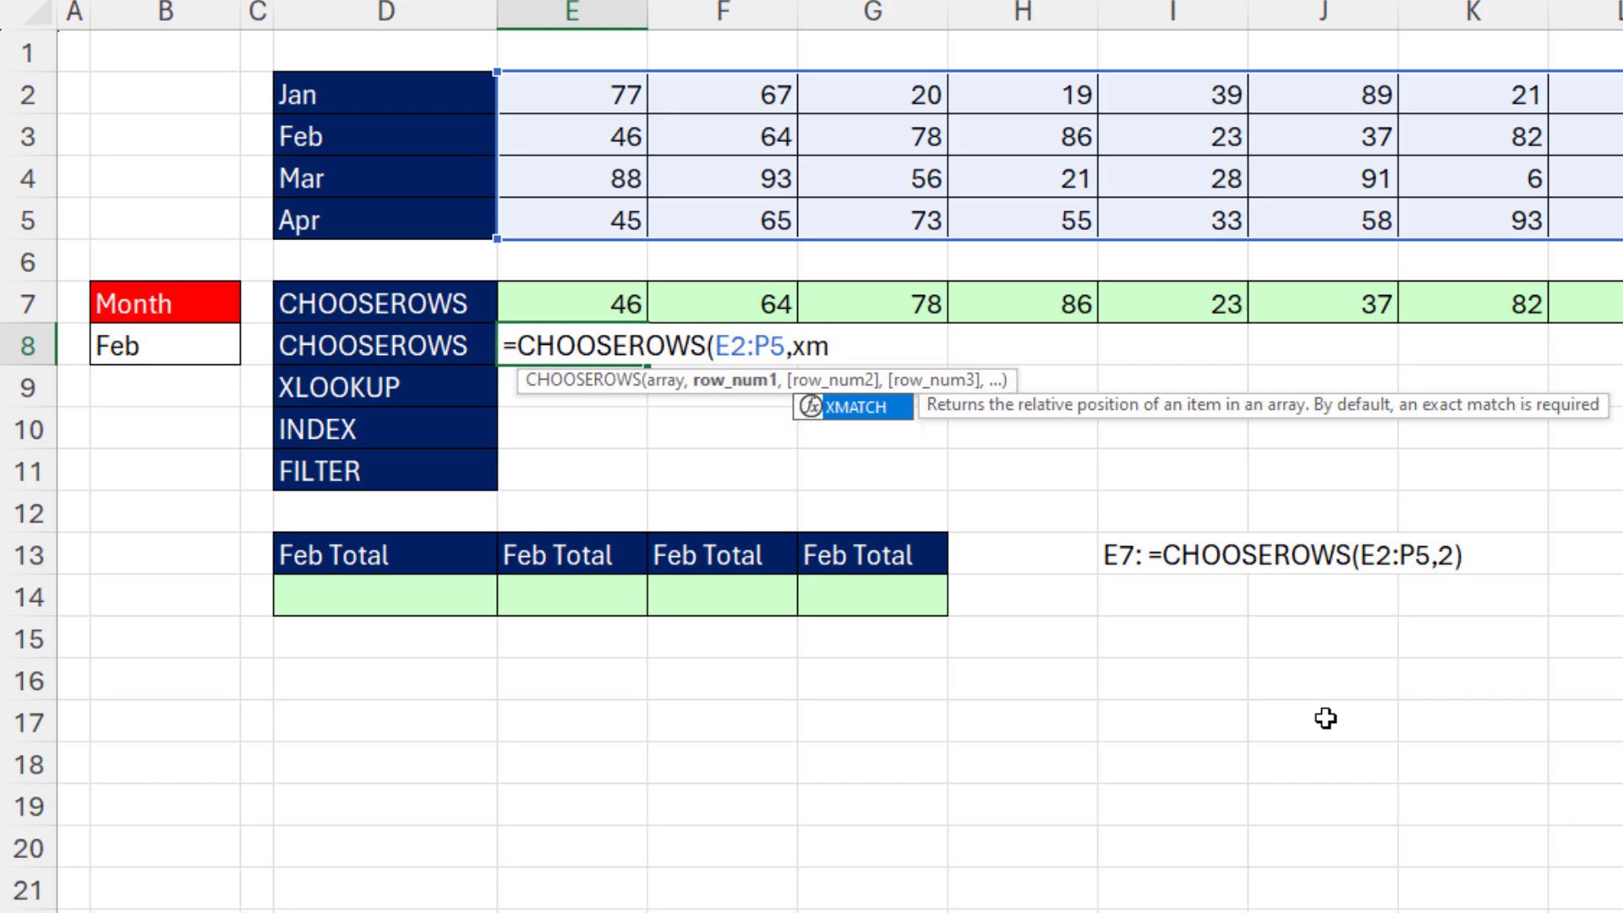
key("Tab")
left_click(191, 357)
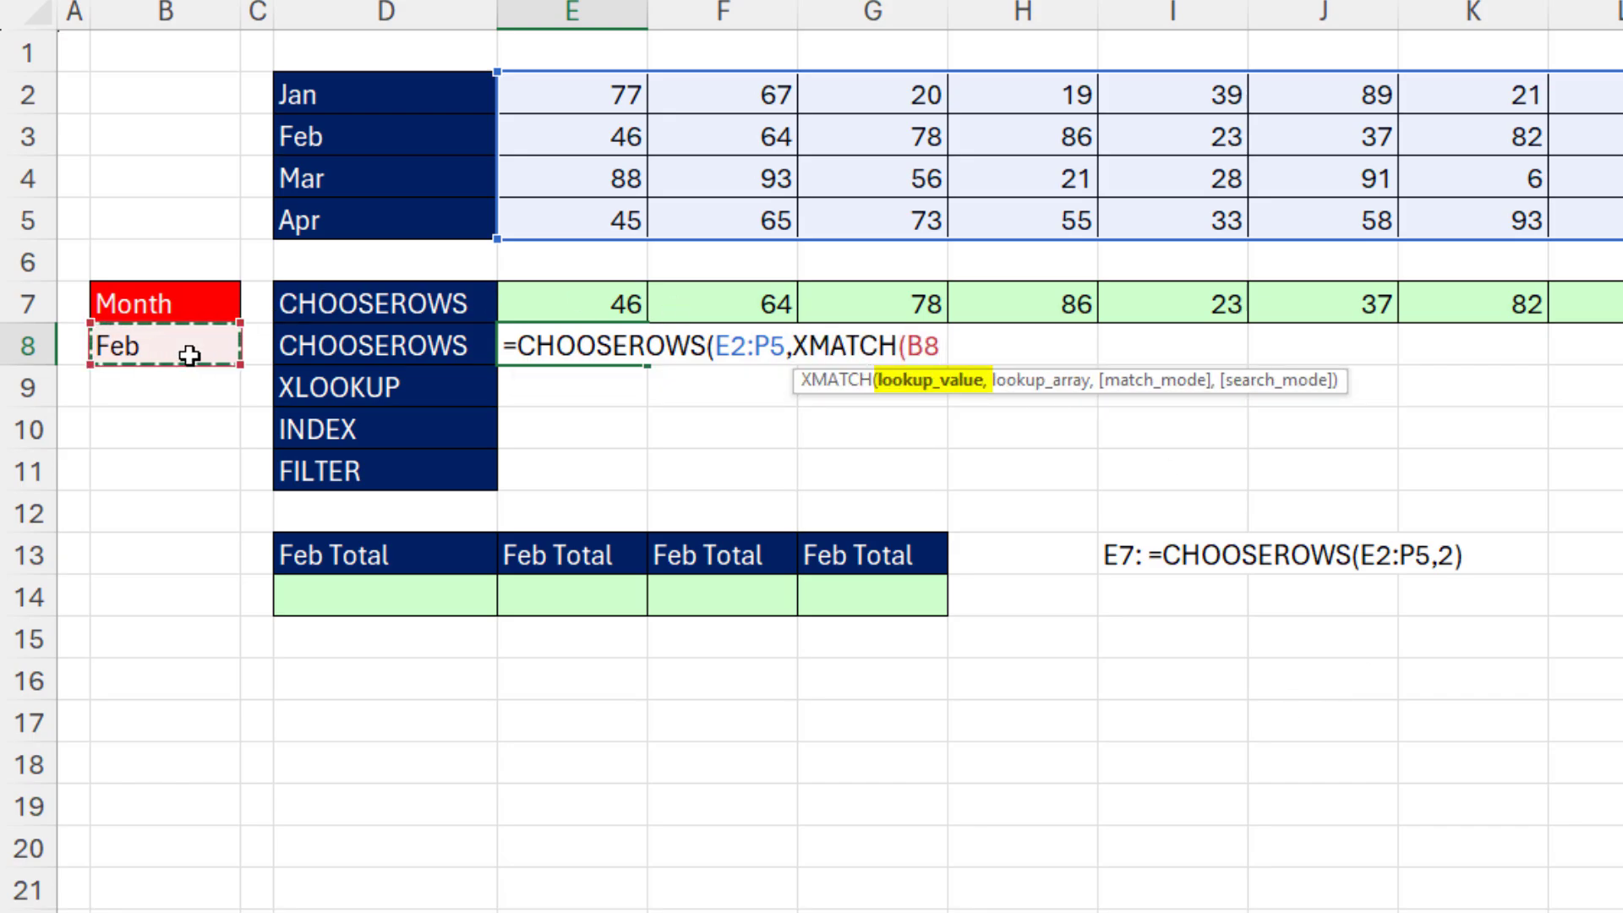
type(",")
left_click_drag(365, 97, 365, 222)
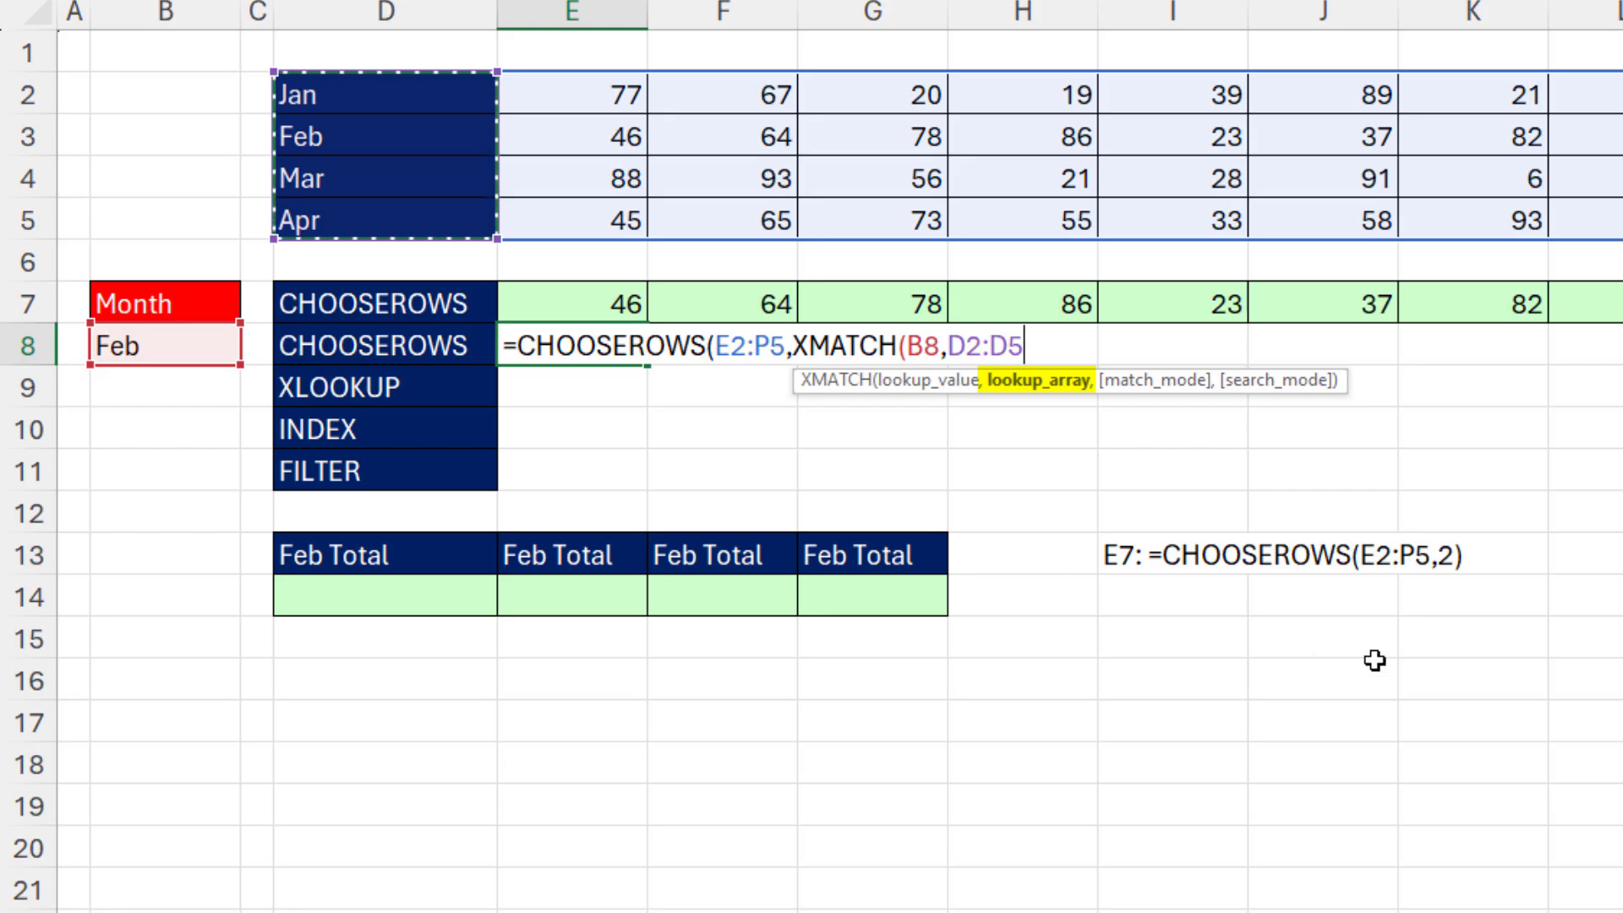
type("))")
key("Return")
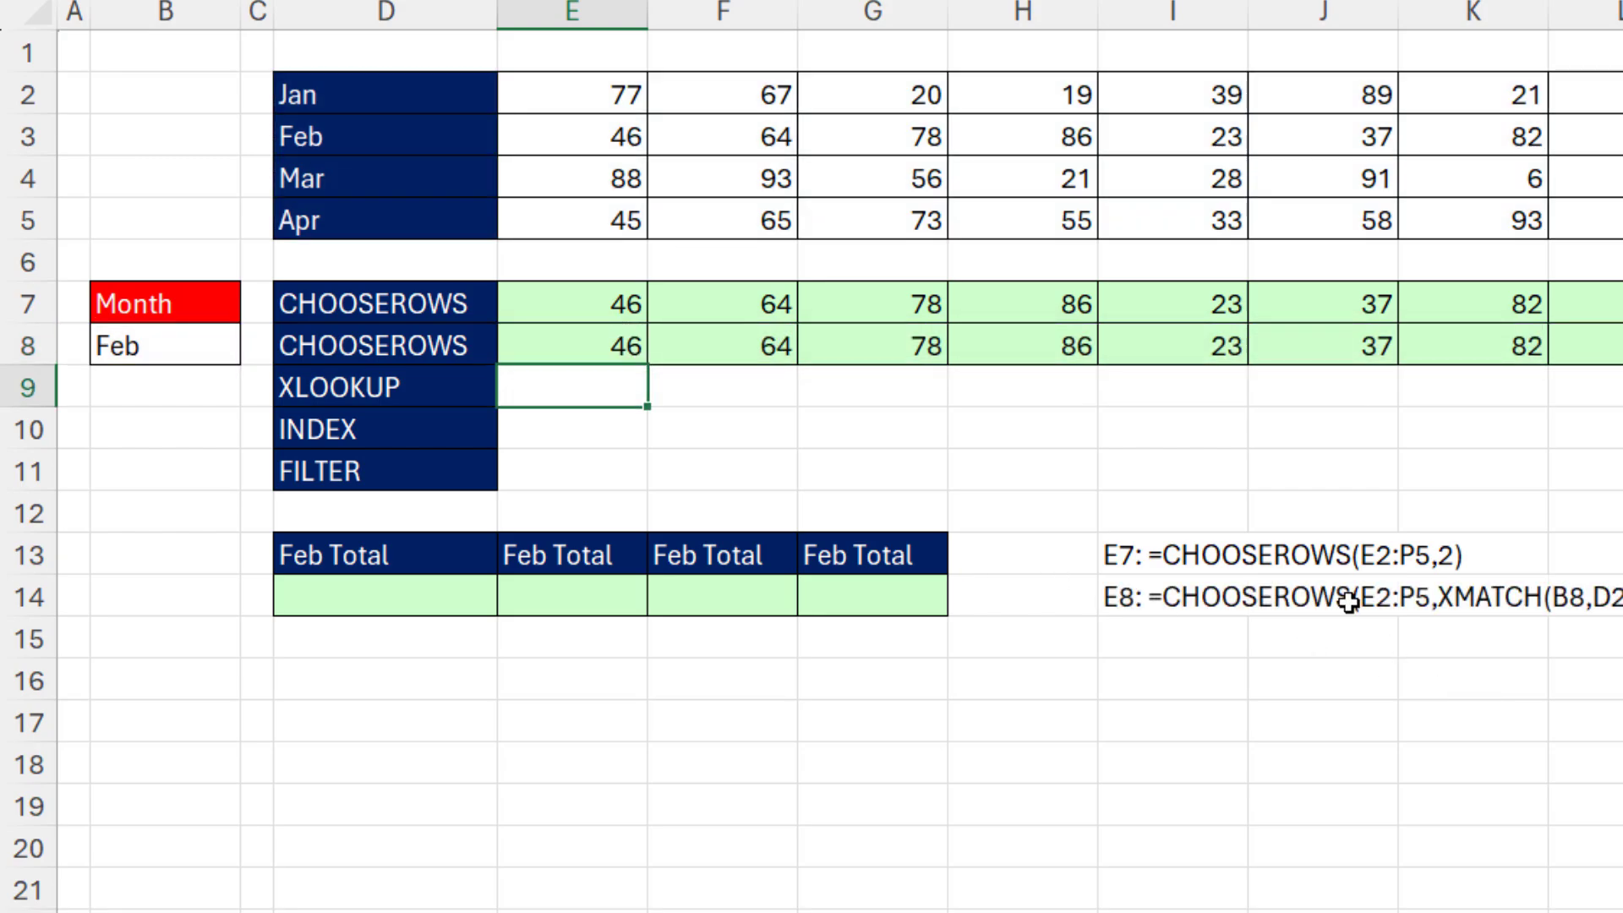
Choose Feb from the B8 month dropdown to test the formula
left_click(225, 338)
left_click(253, 351)
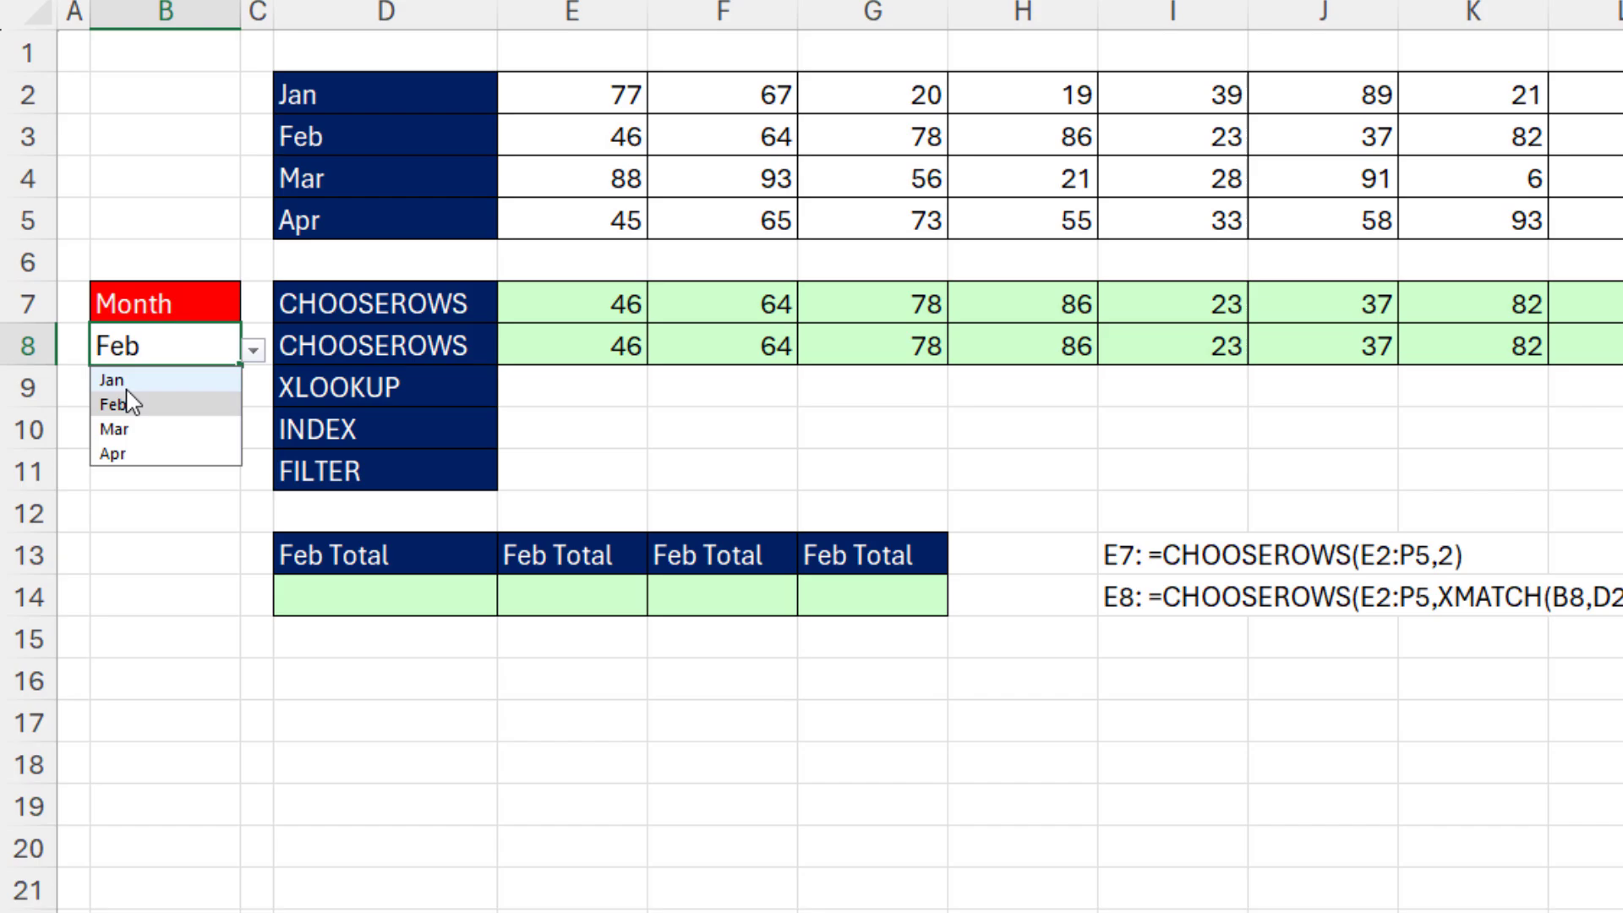
left_click(108, 377)
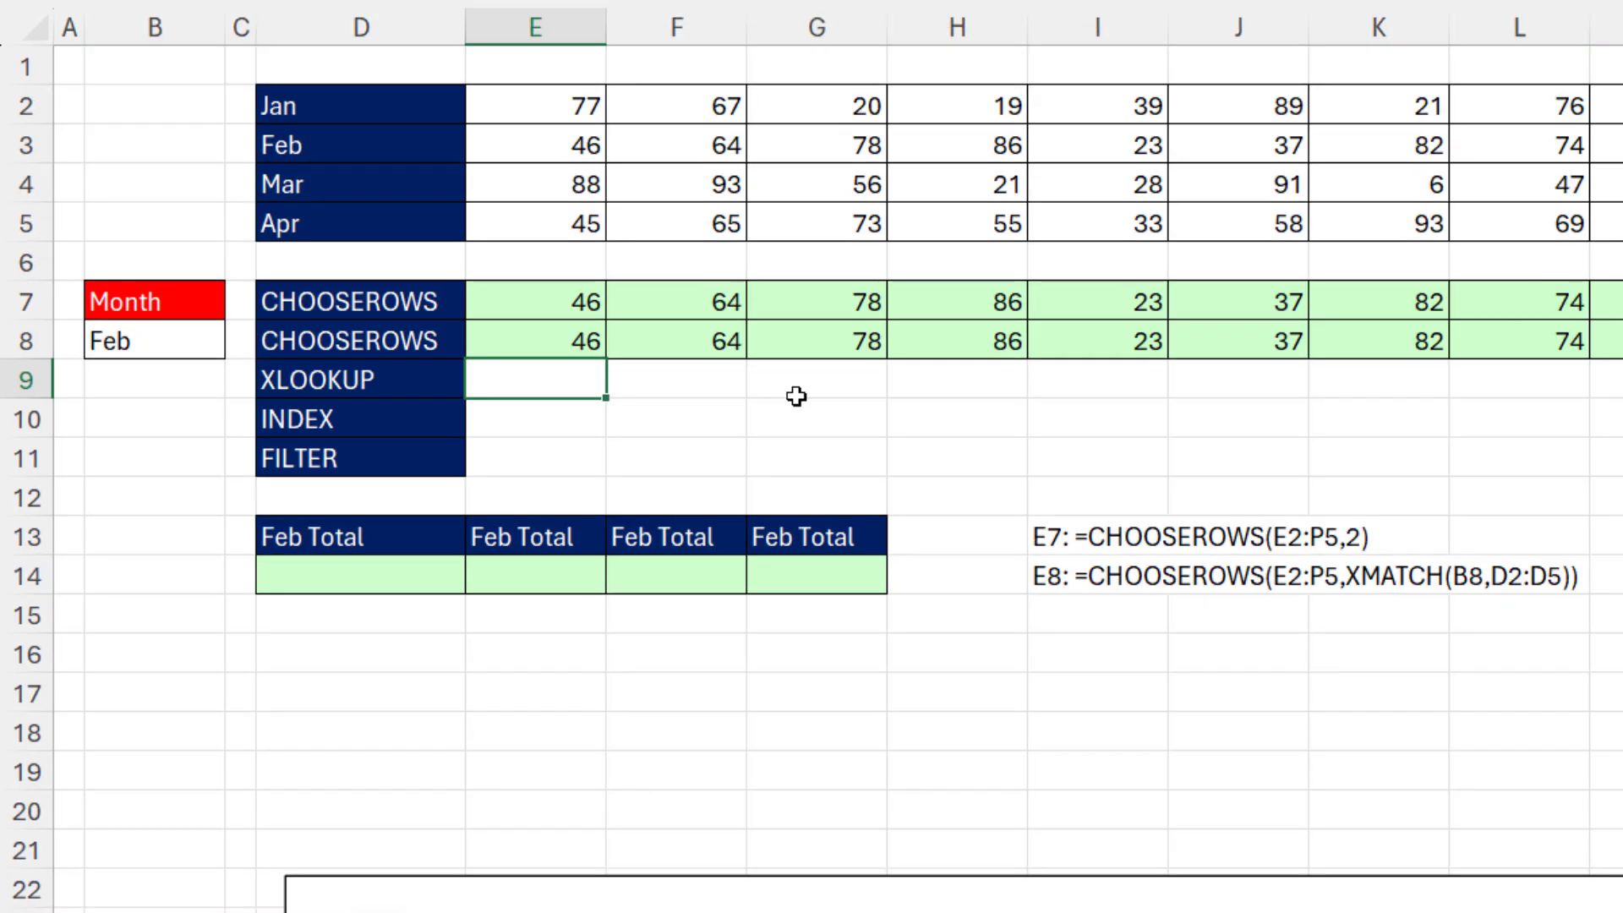
Enter =XLOOKUP(B8,D2:D5,E2:P5) in E9 to return the chosen month's row
type("xl")
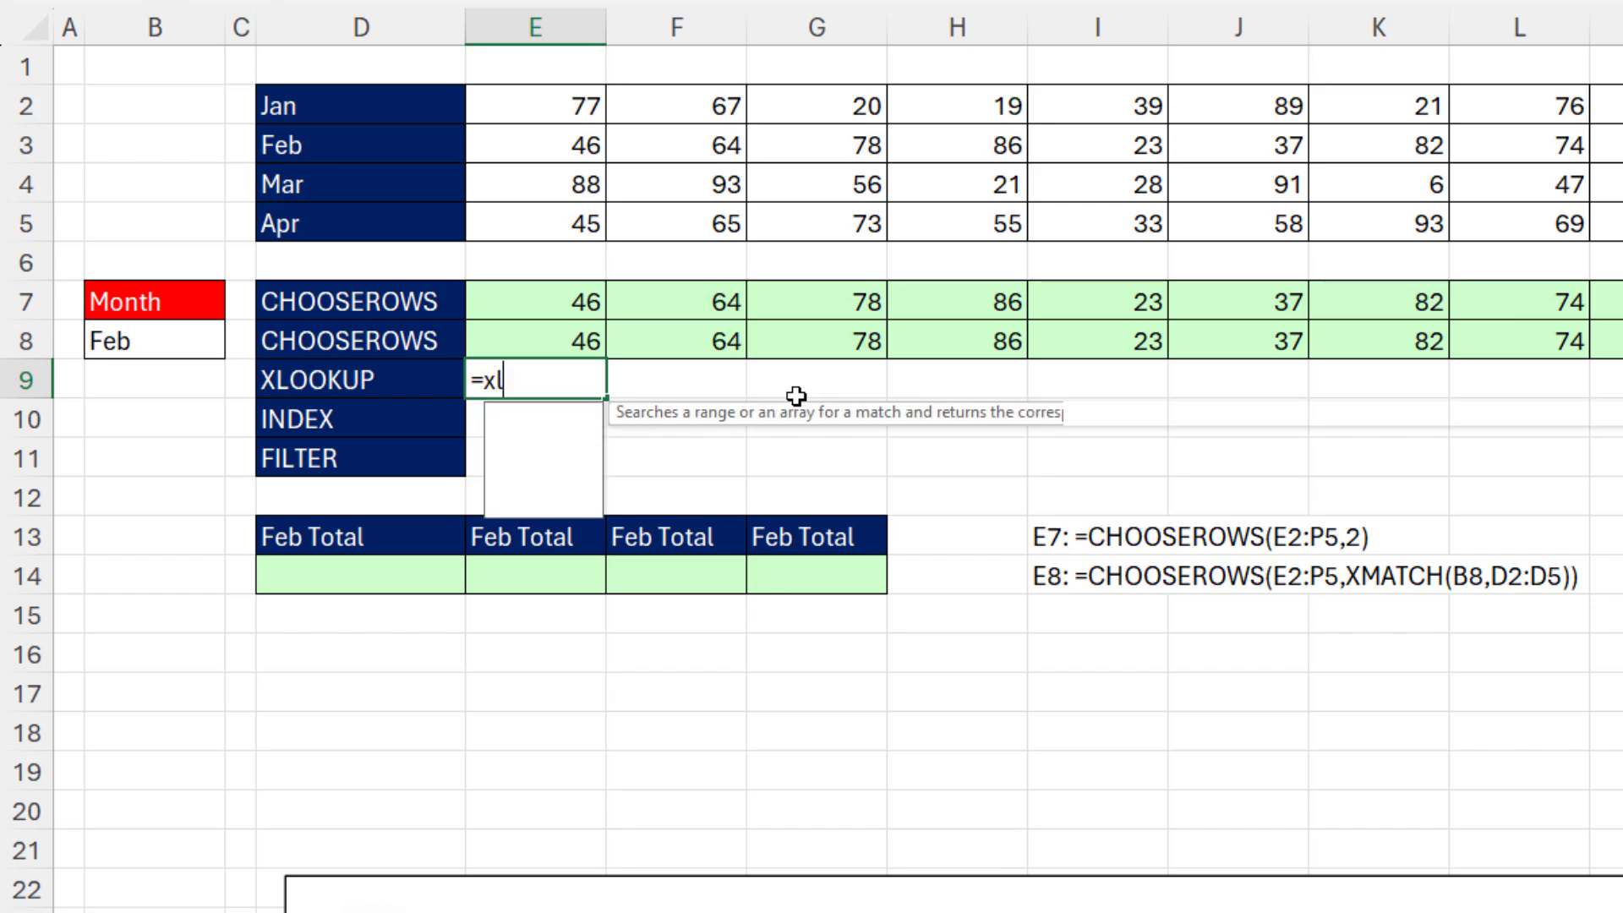
key("Tab")
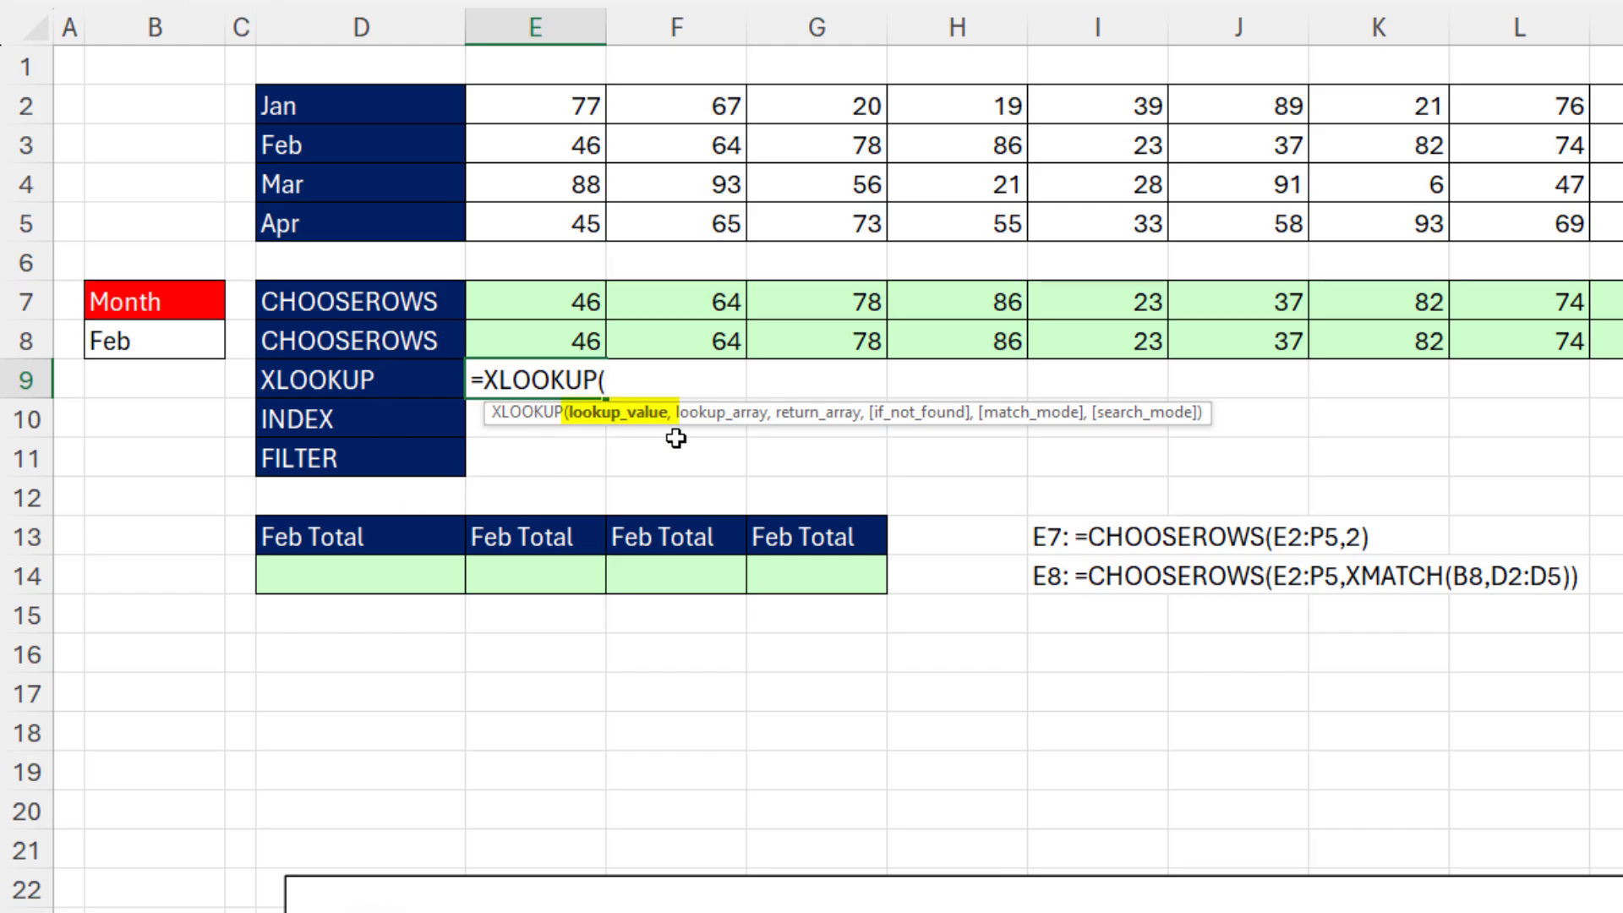
left_click(148, 341)
type(",")
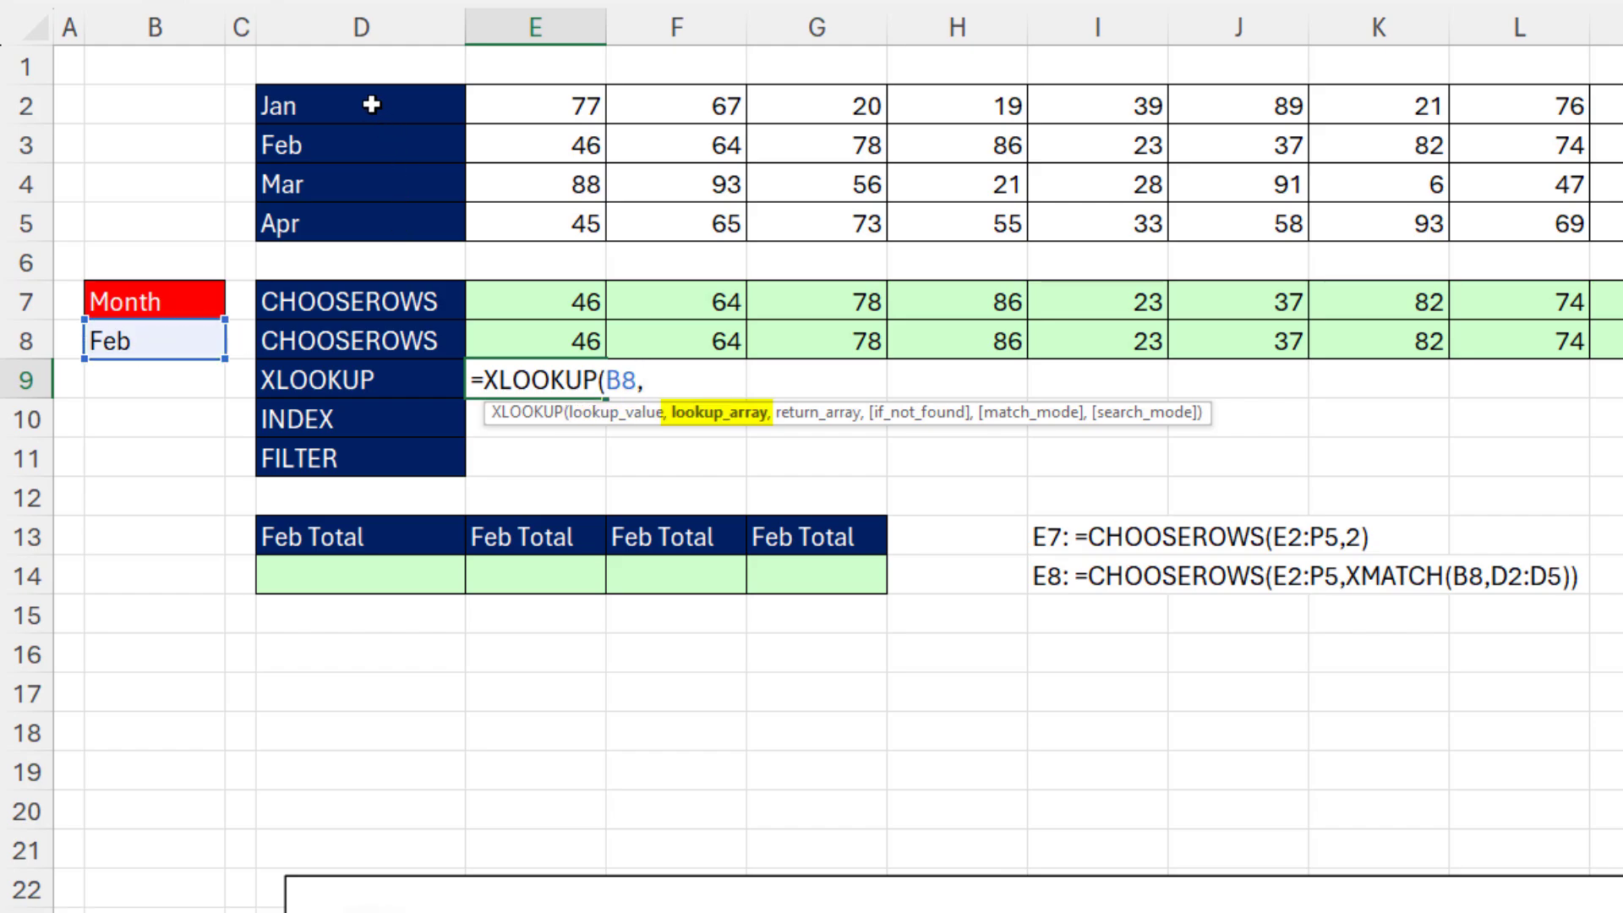
left_click_drag(371, 104, 384, 240)
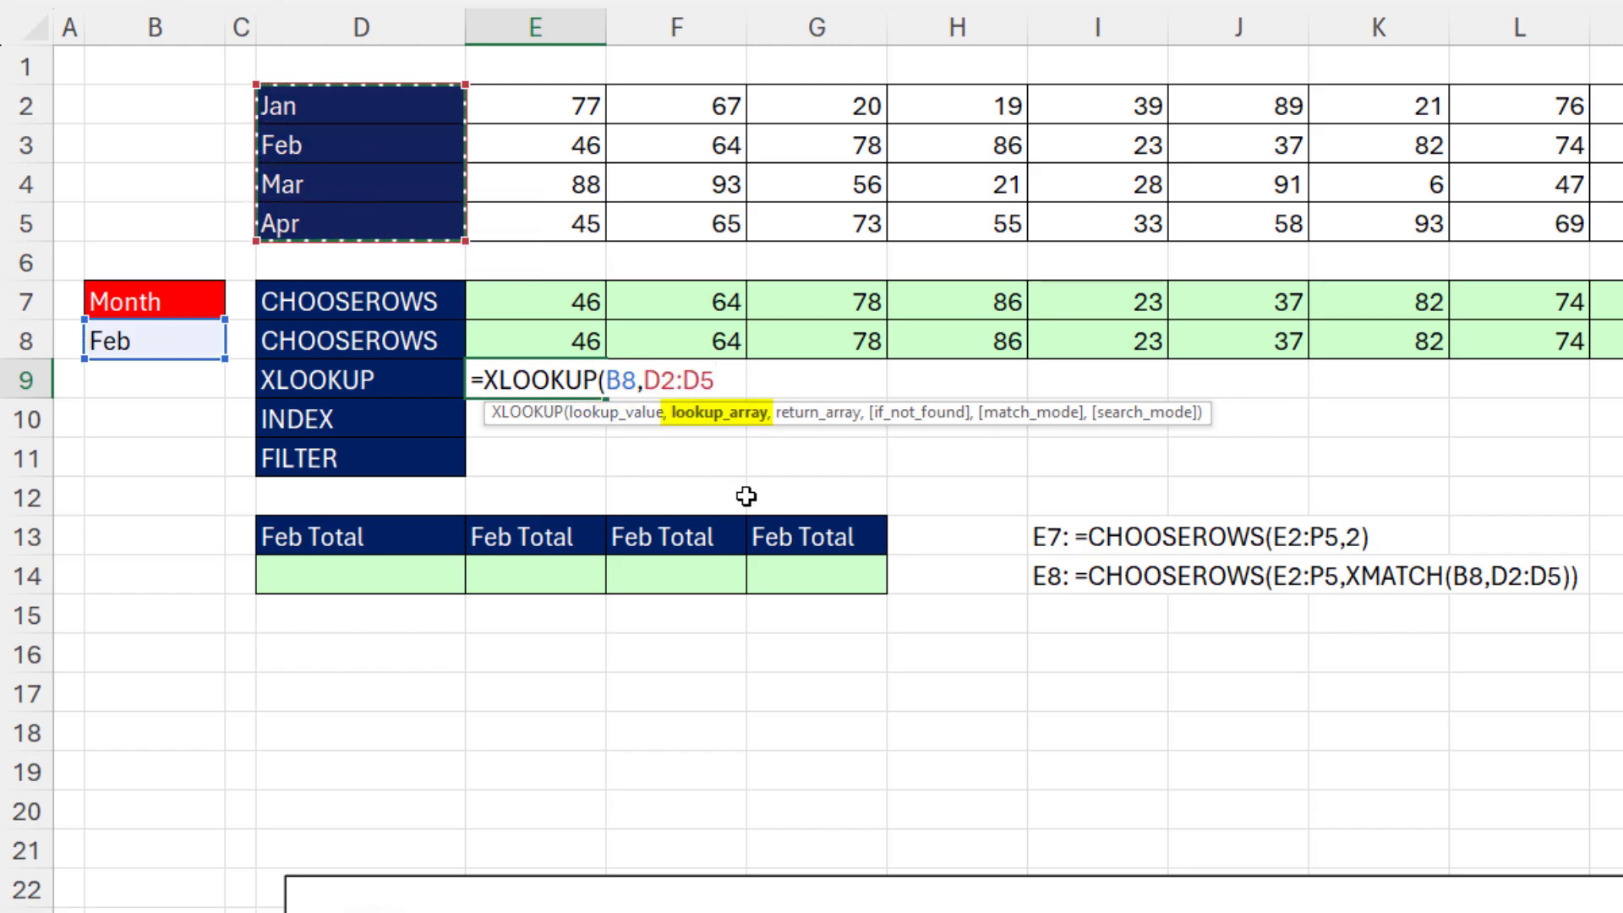
type(",")
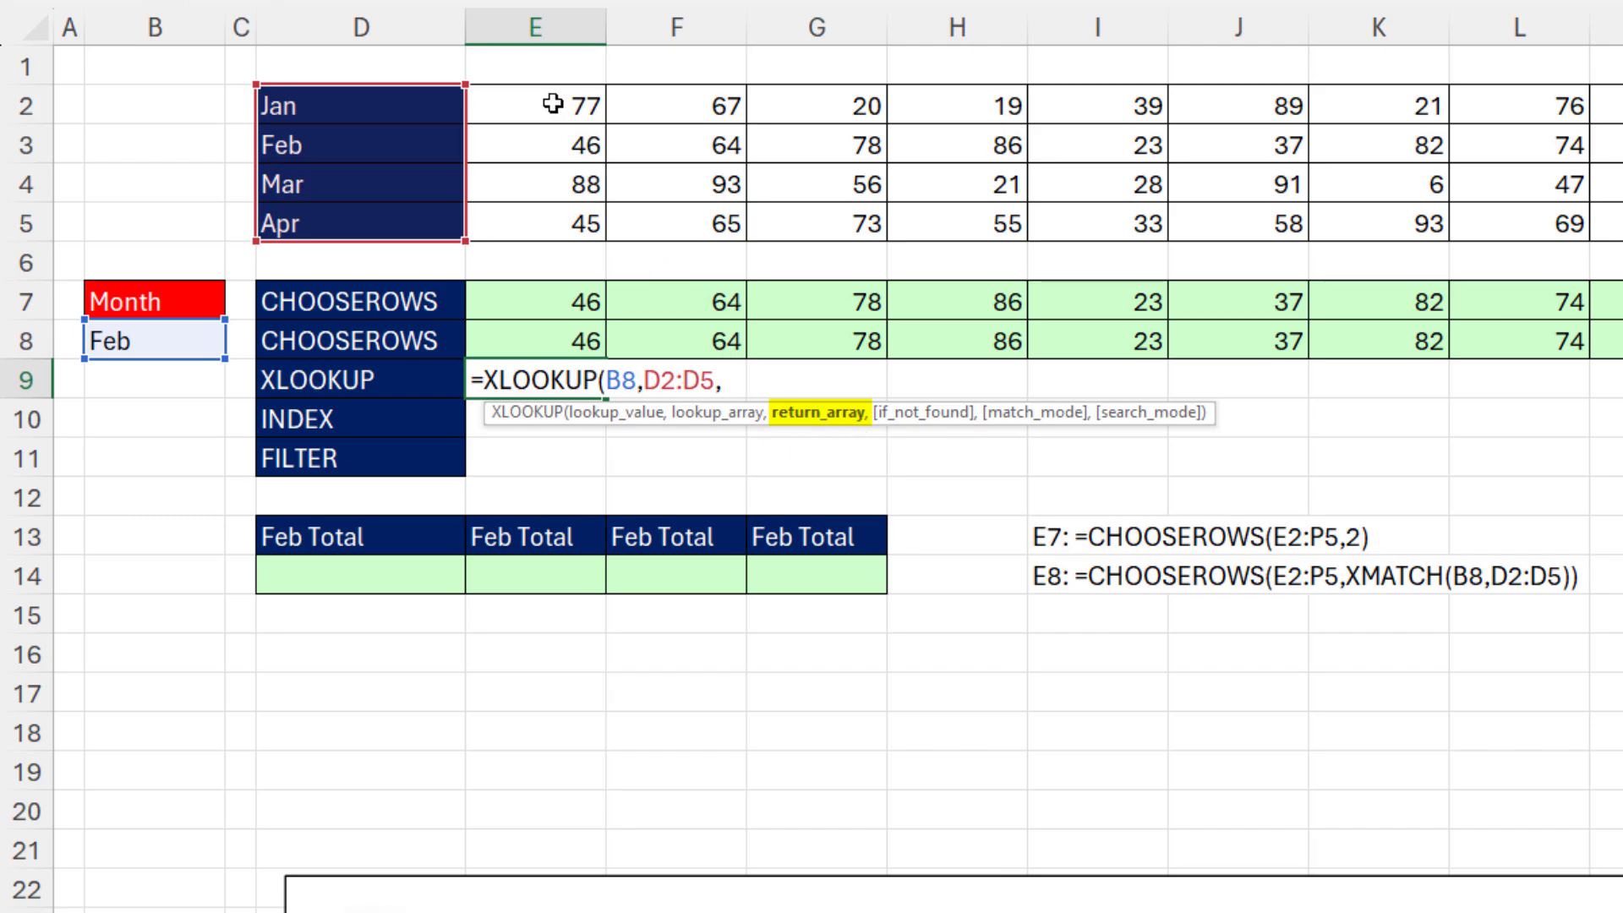
left_click_drag(549, 102, 1622, 221)
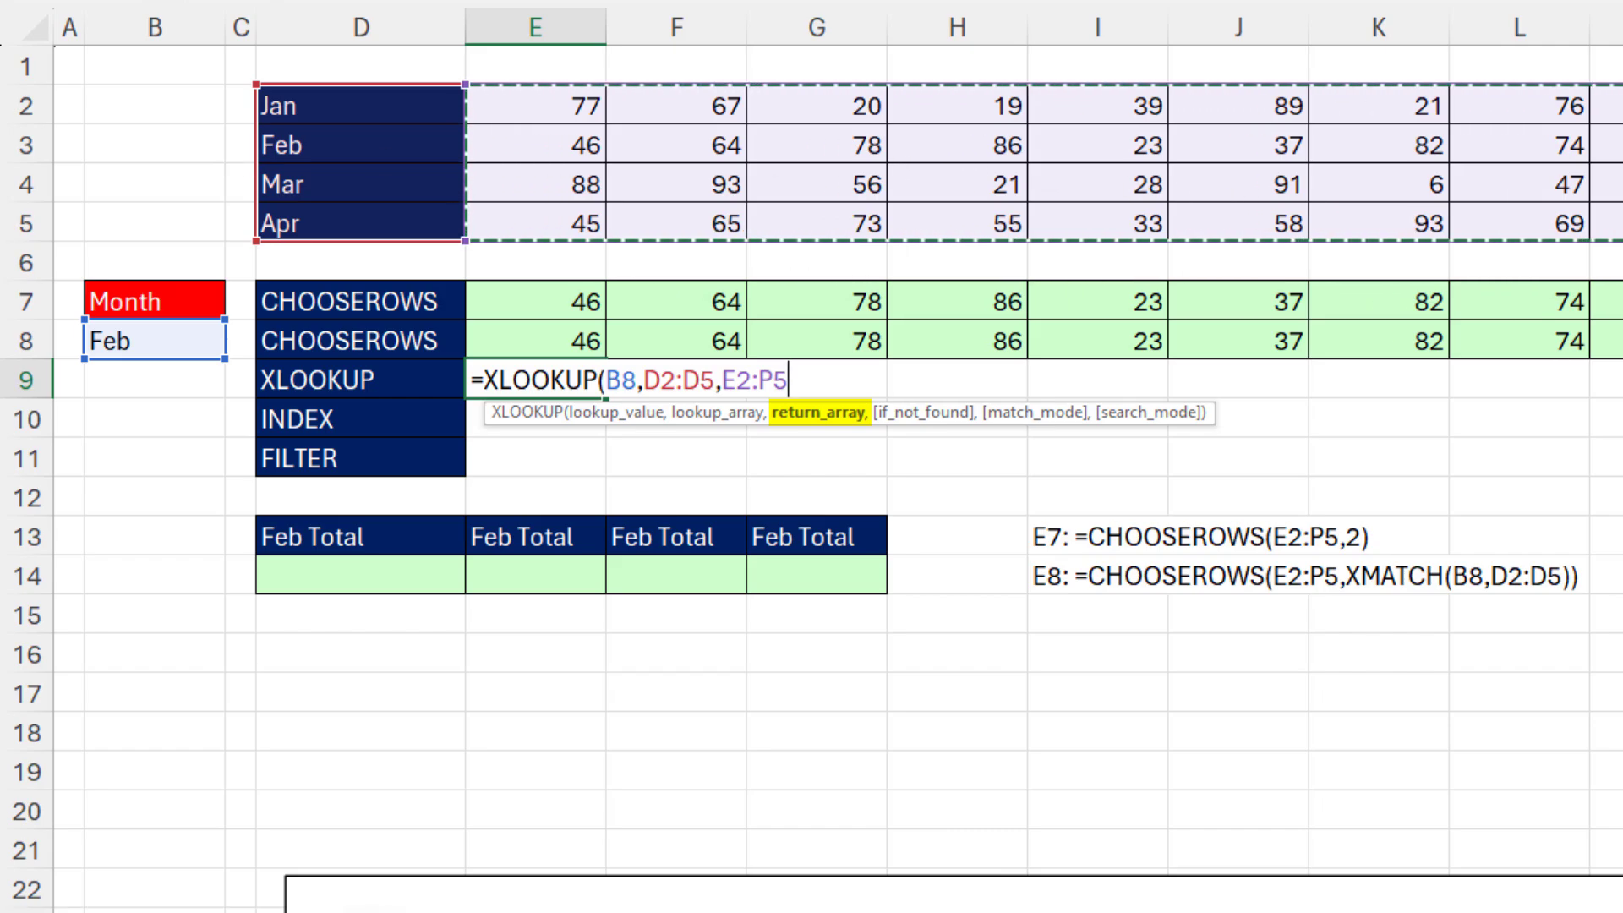
type(")")
key("Return")
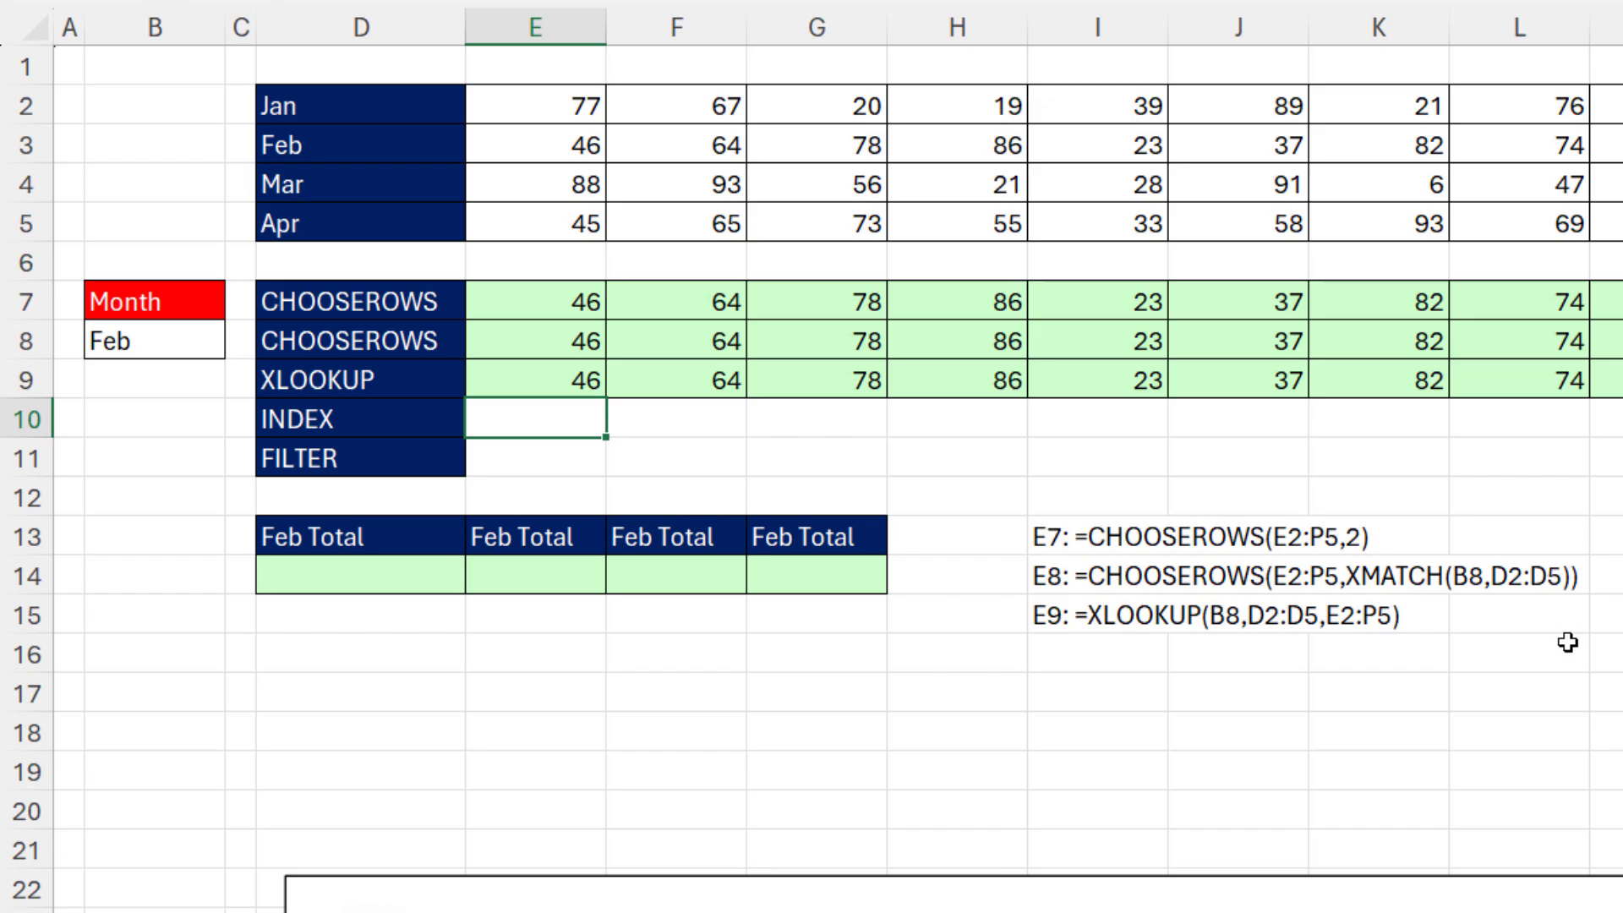
Switch the B8 month to Mar so rows 8–9 show Mar's values
left_click(95, 342)
left_click(236, 346)
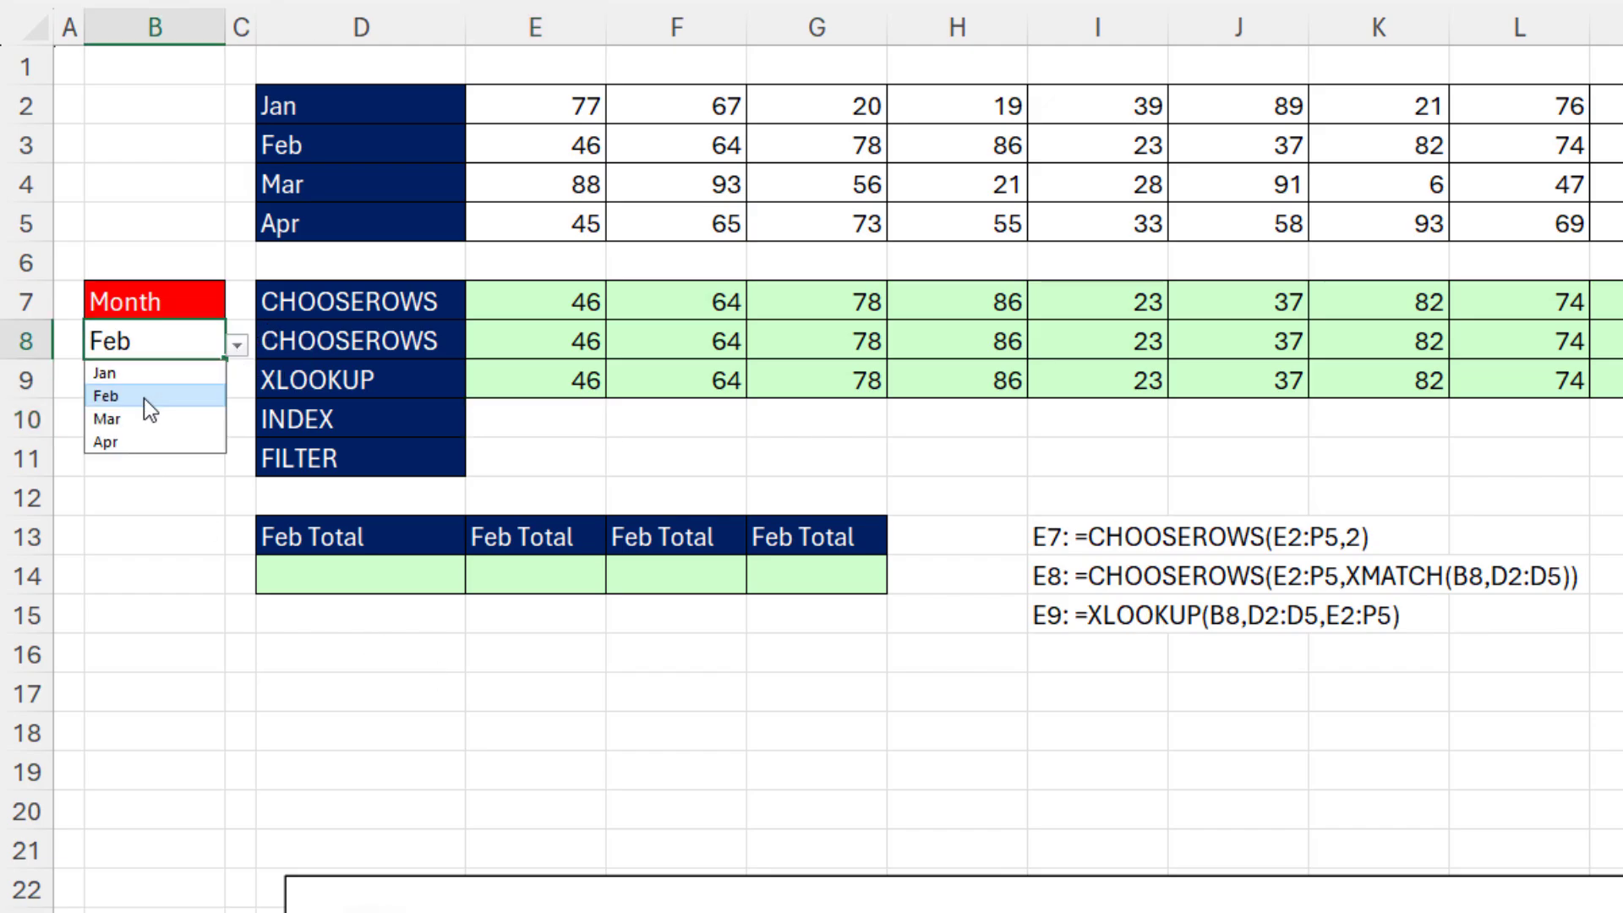
left_click(143, 417)
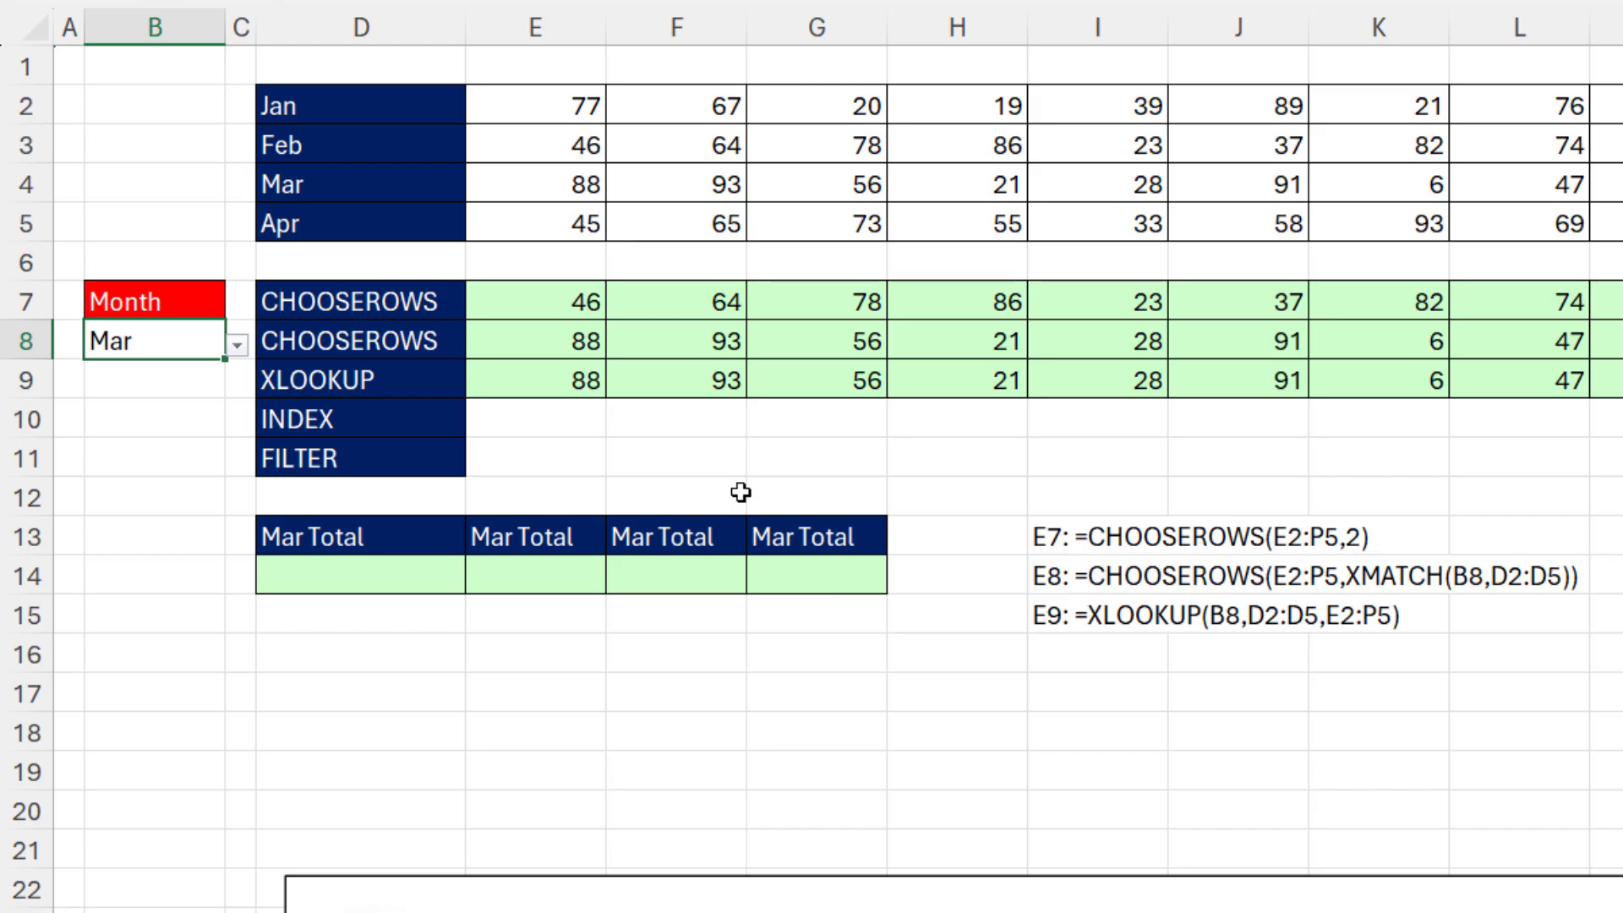
left_click(592, 423)
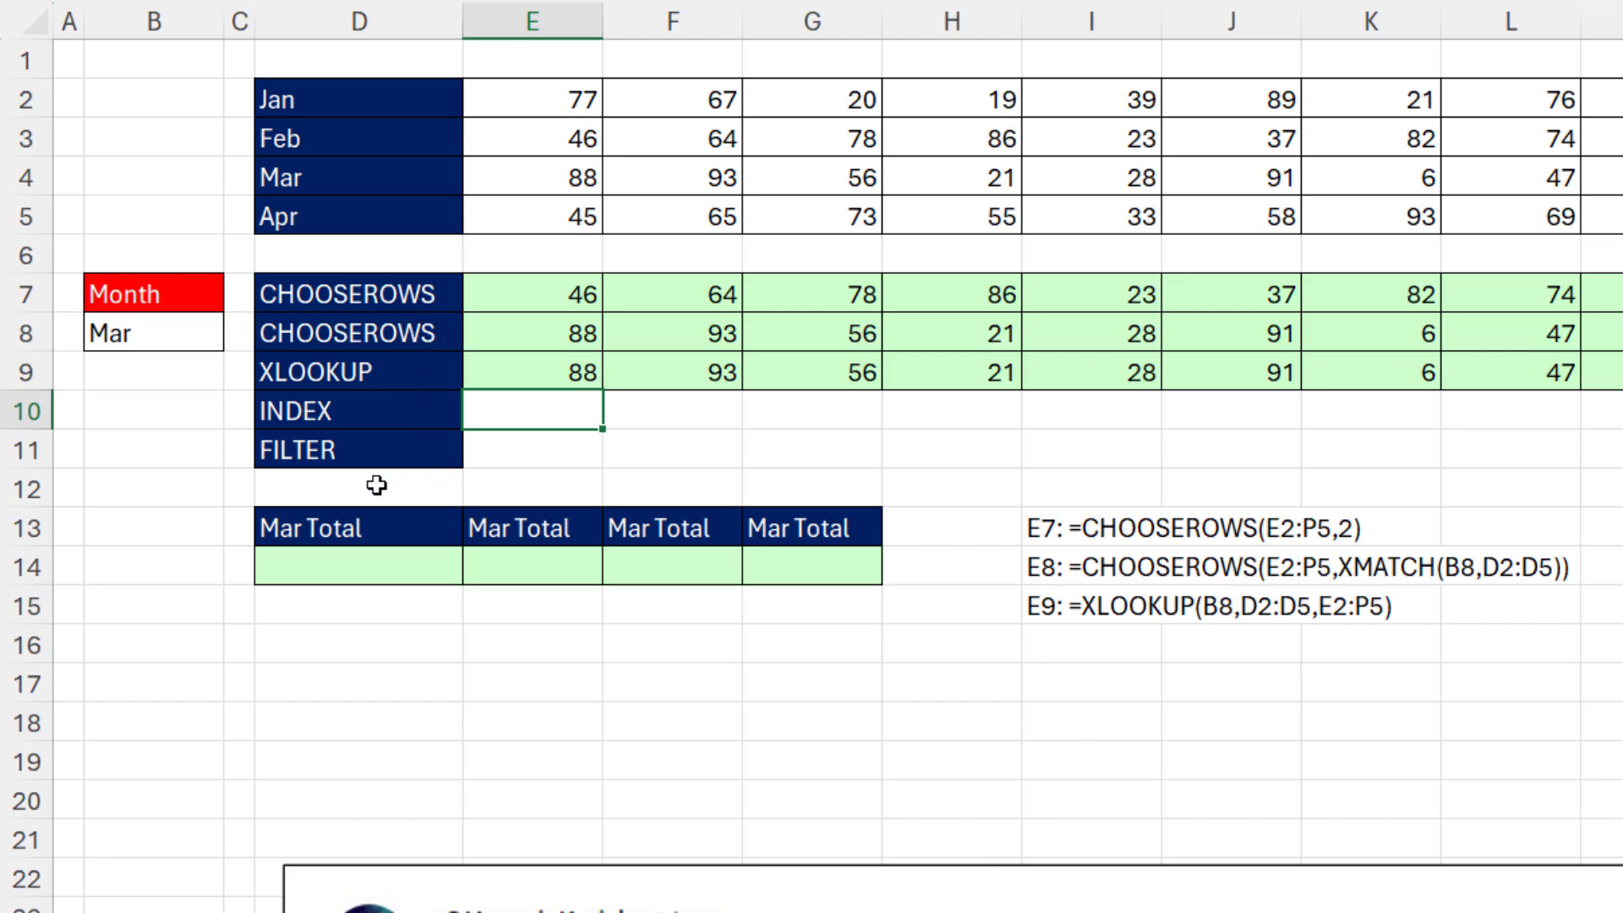
Enter =INDEX(E2:P5,MATCH(B8,D2:D5,0),) in E10, spilling Mar's row (88, 93, 56…)
type("=in")
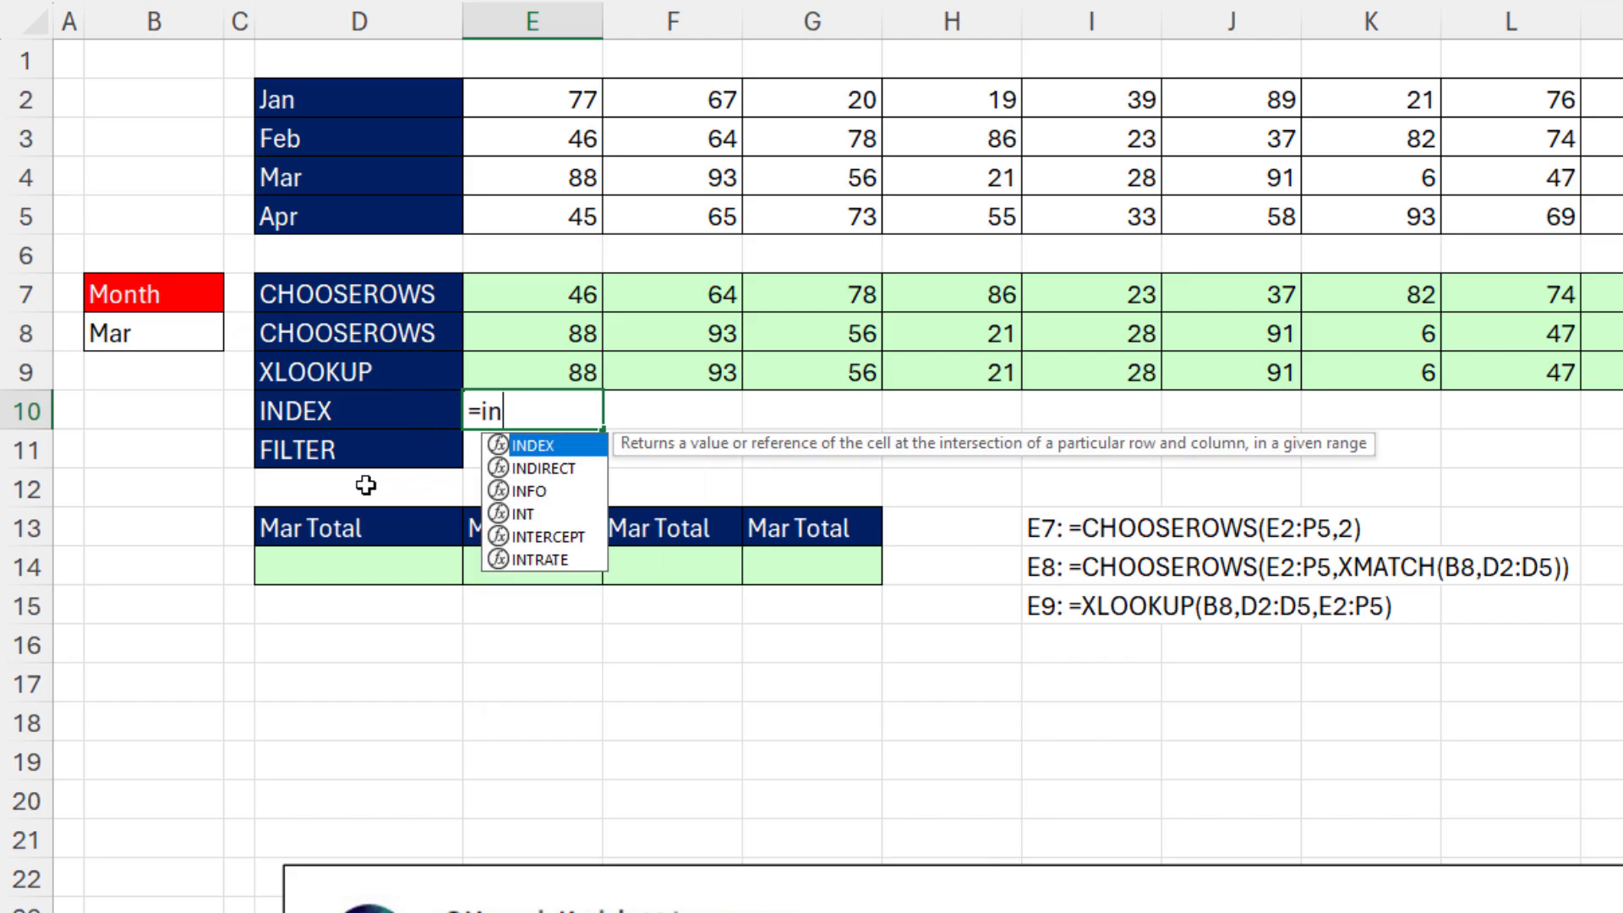
key("Tab")
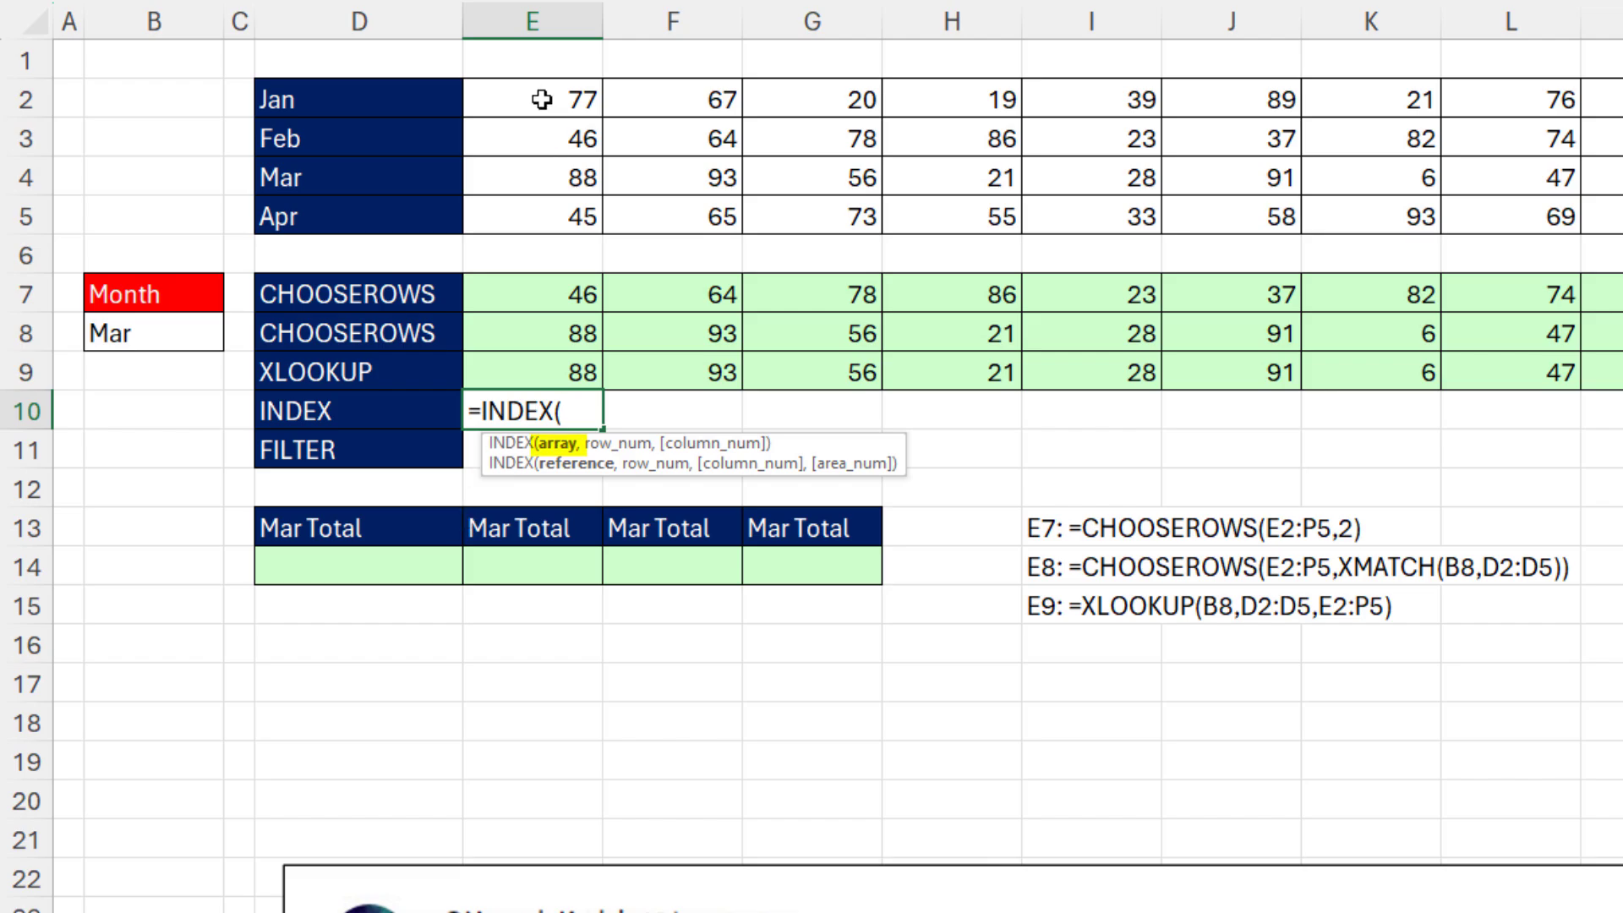
left_click_drag(536, 98, 1619, 217)
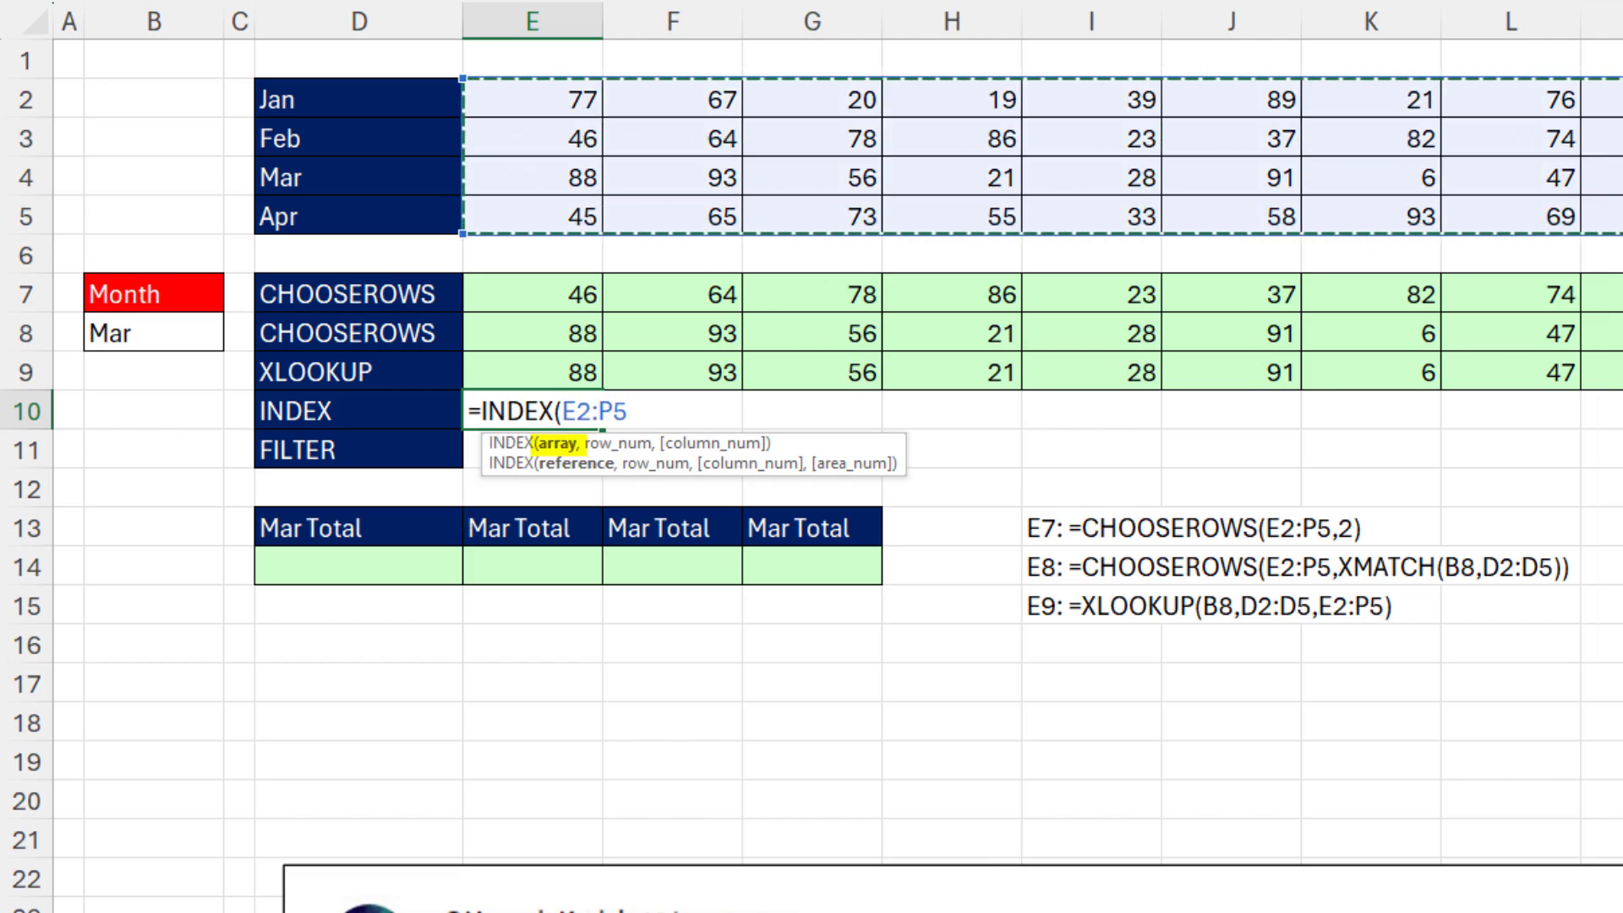
type(",")
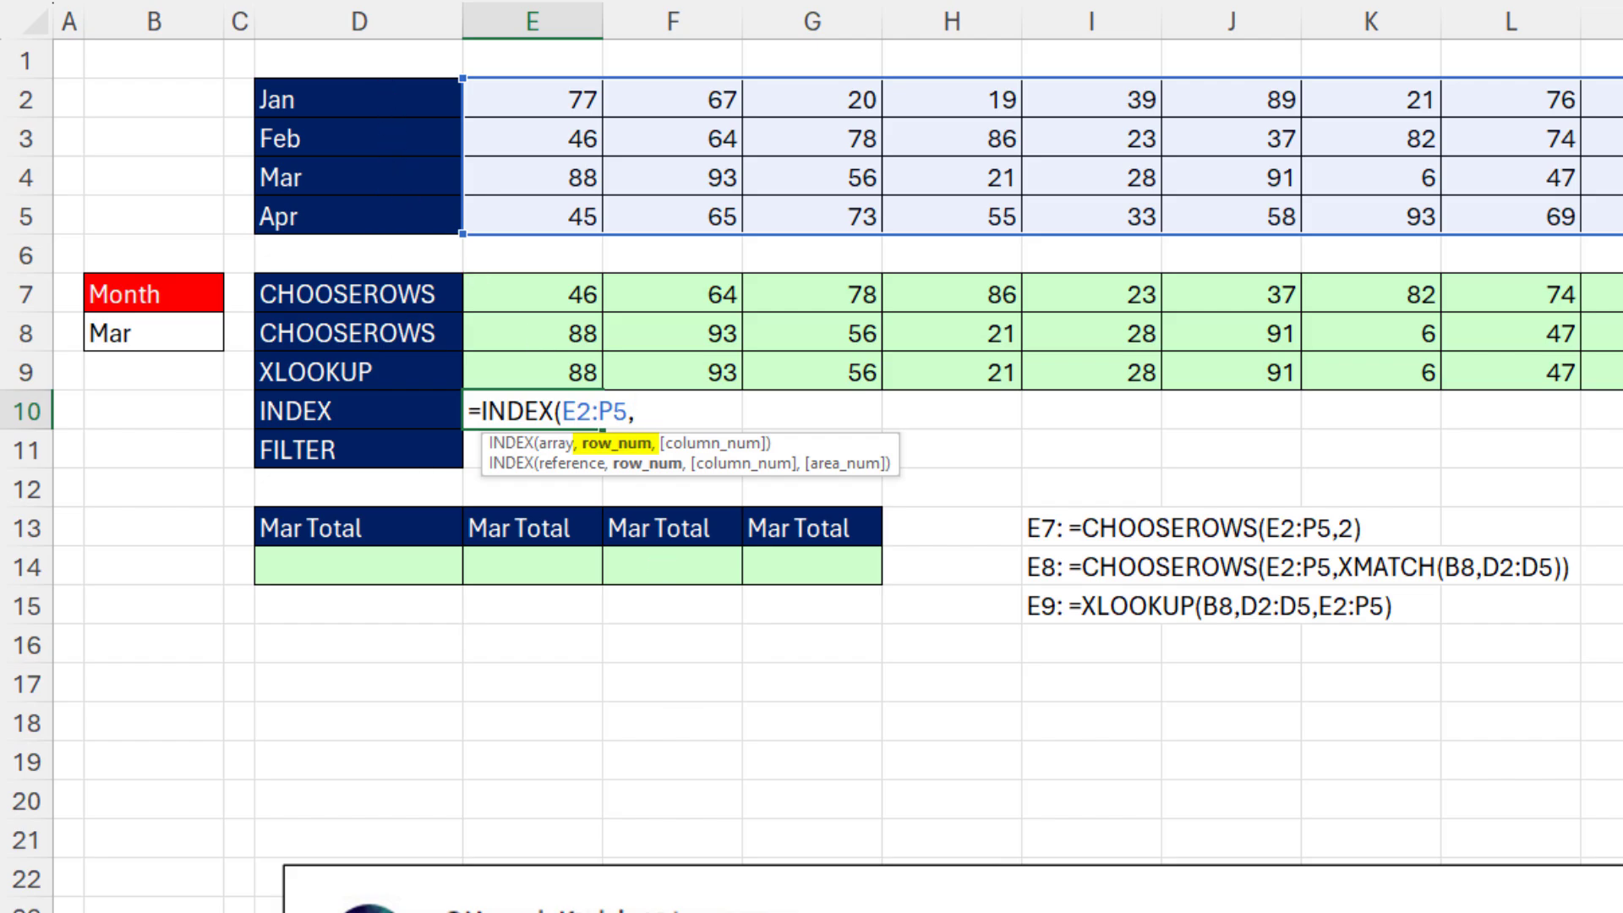
type("mat")
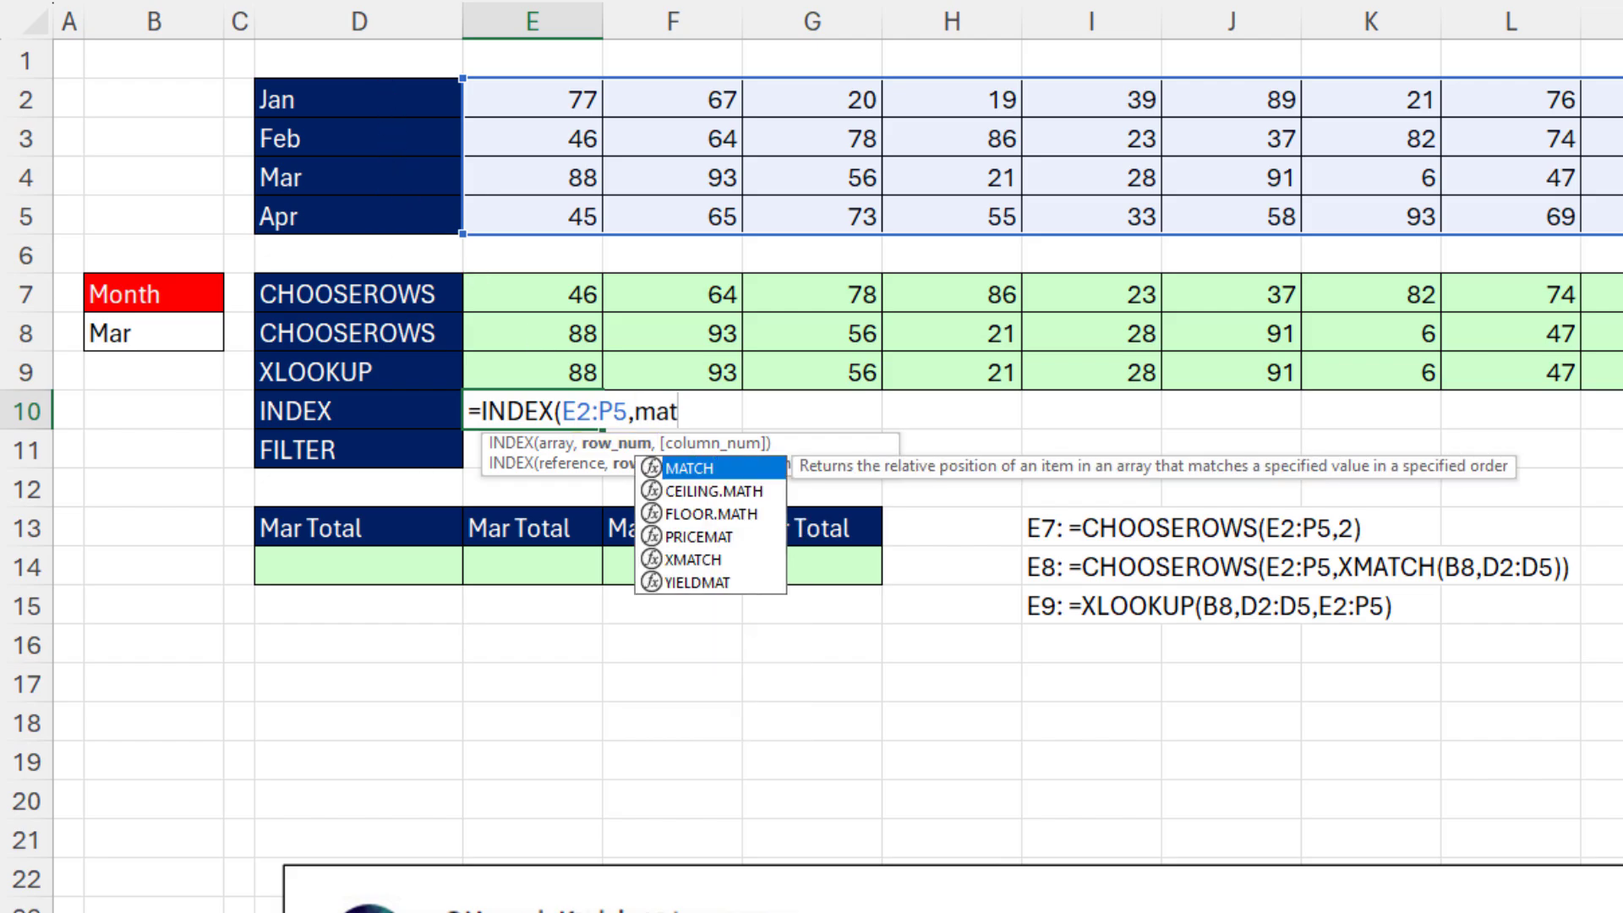
key("Tab")
left_click(113, 335)
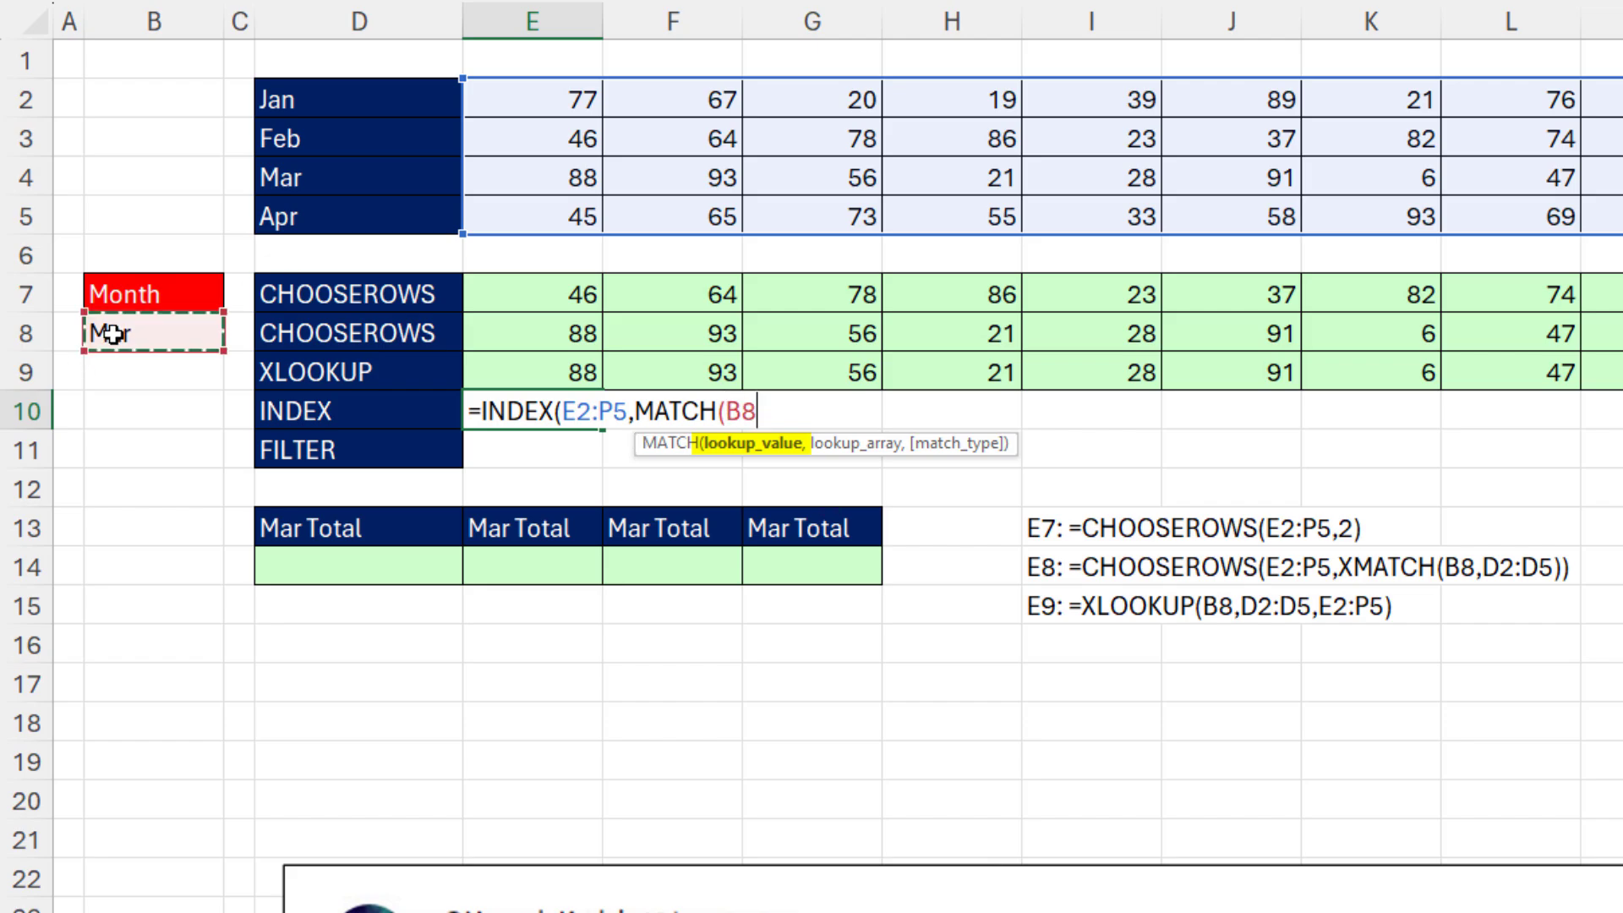
type(",")
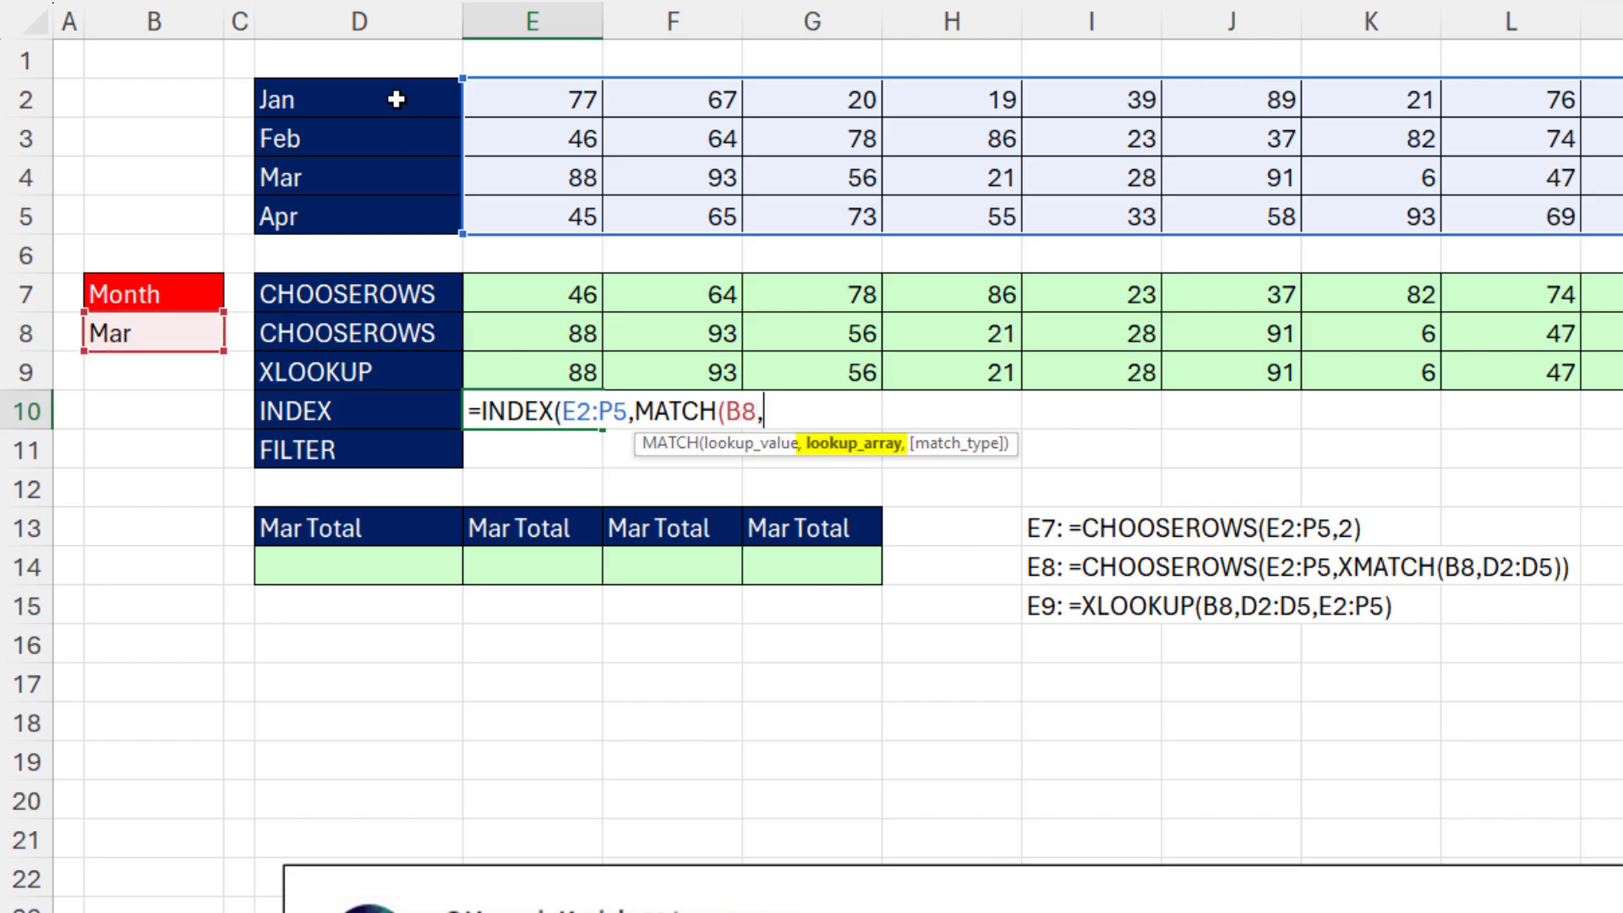
left_click_drag(353, 95, 448, 221)
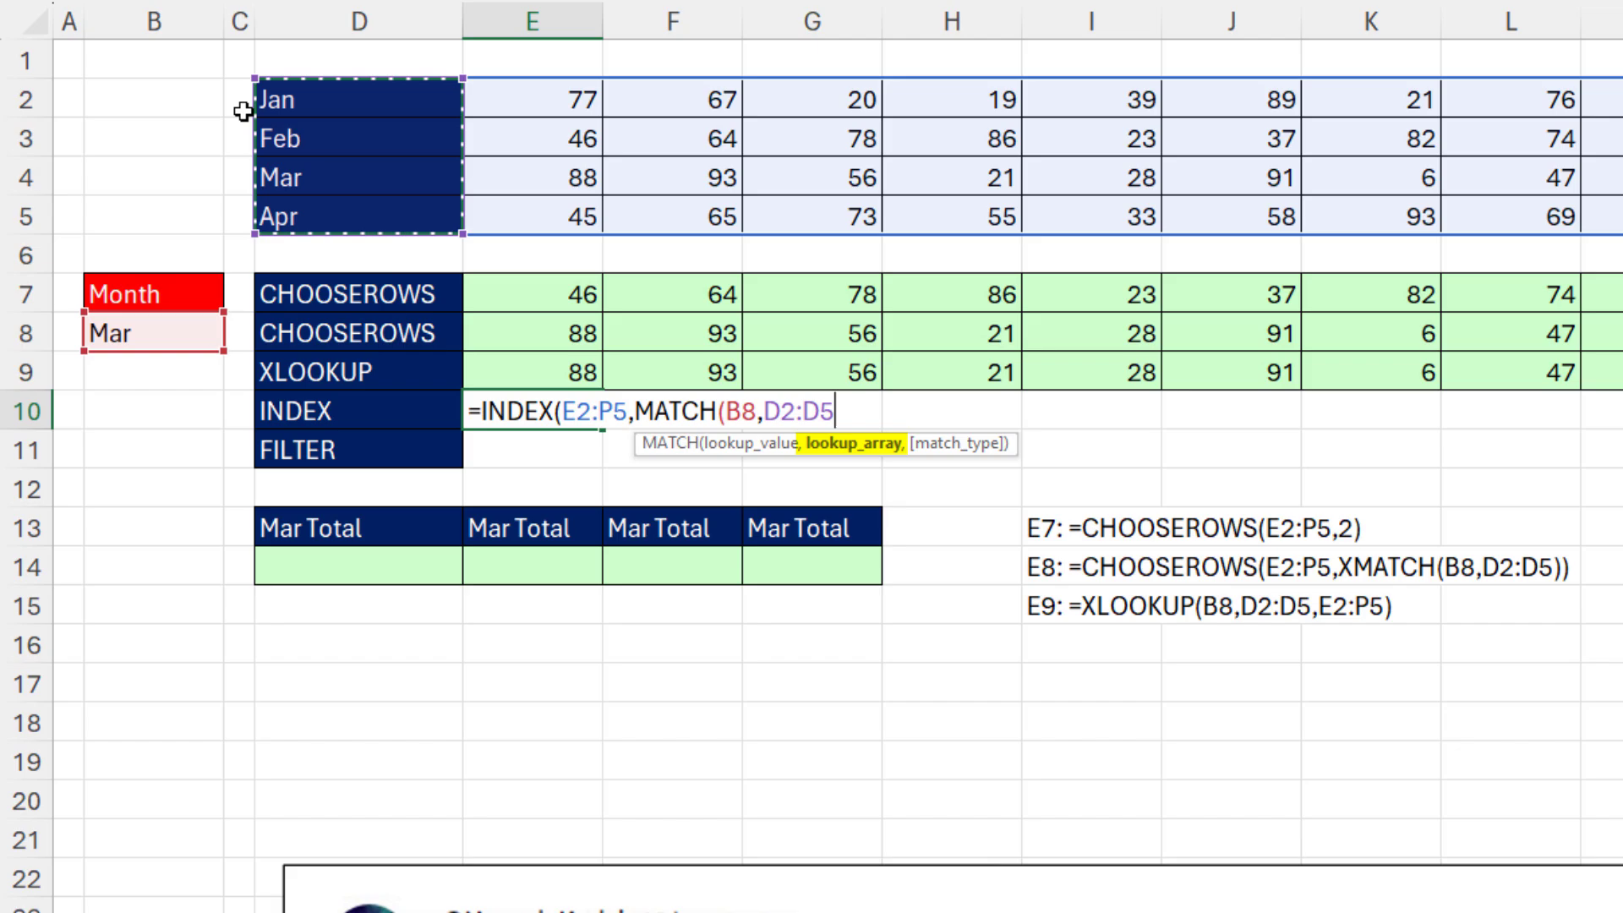
type(",")
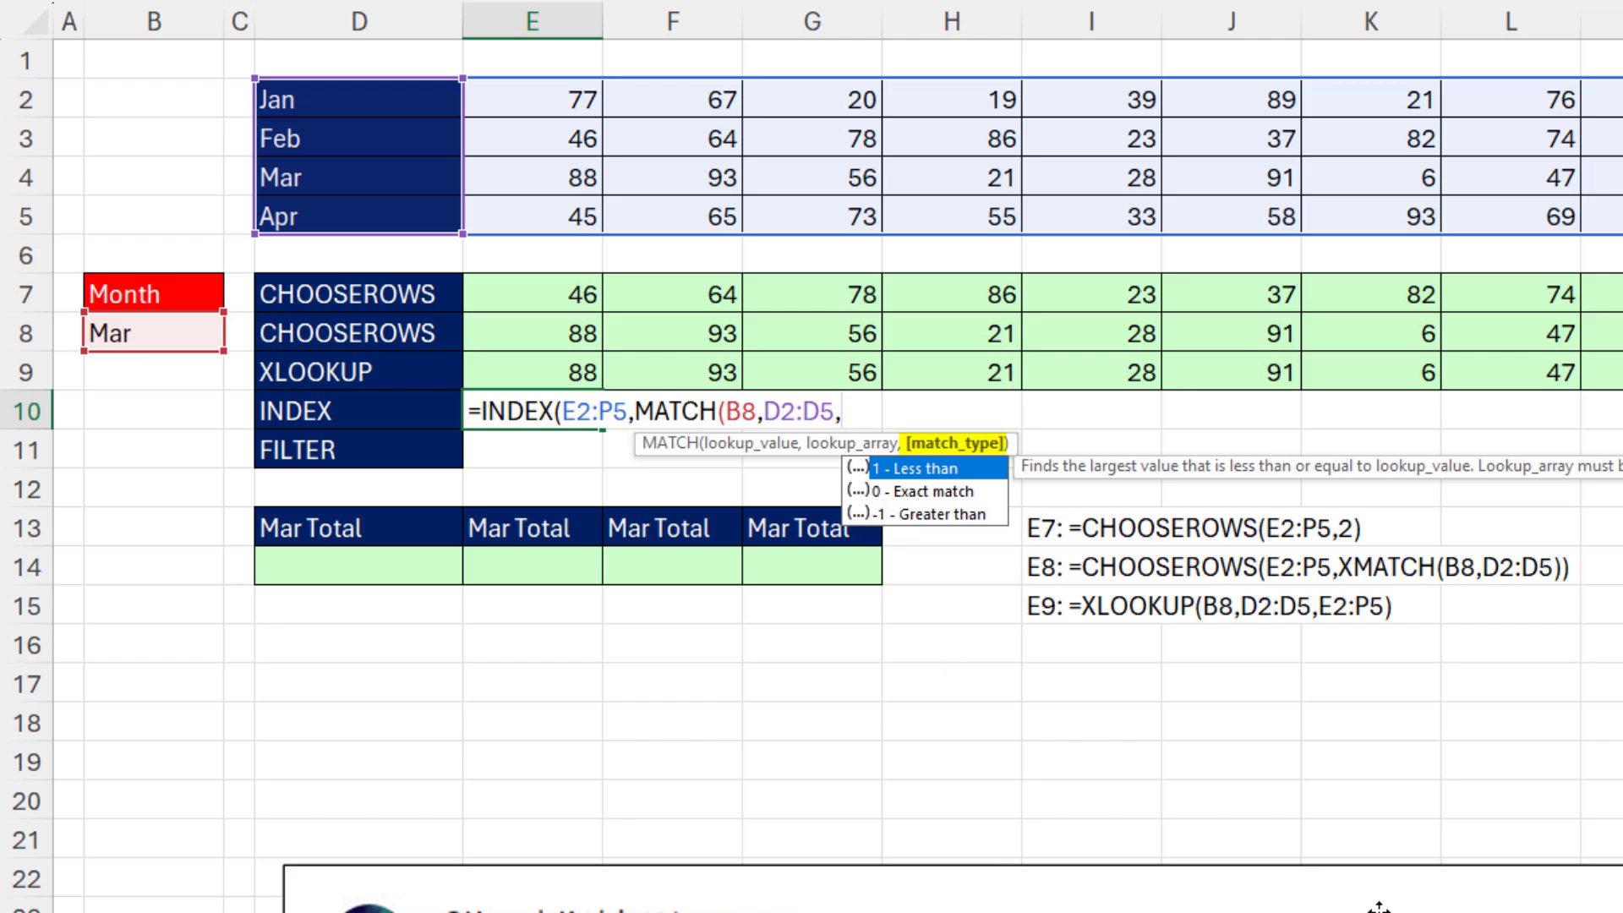
type("0)")
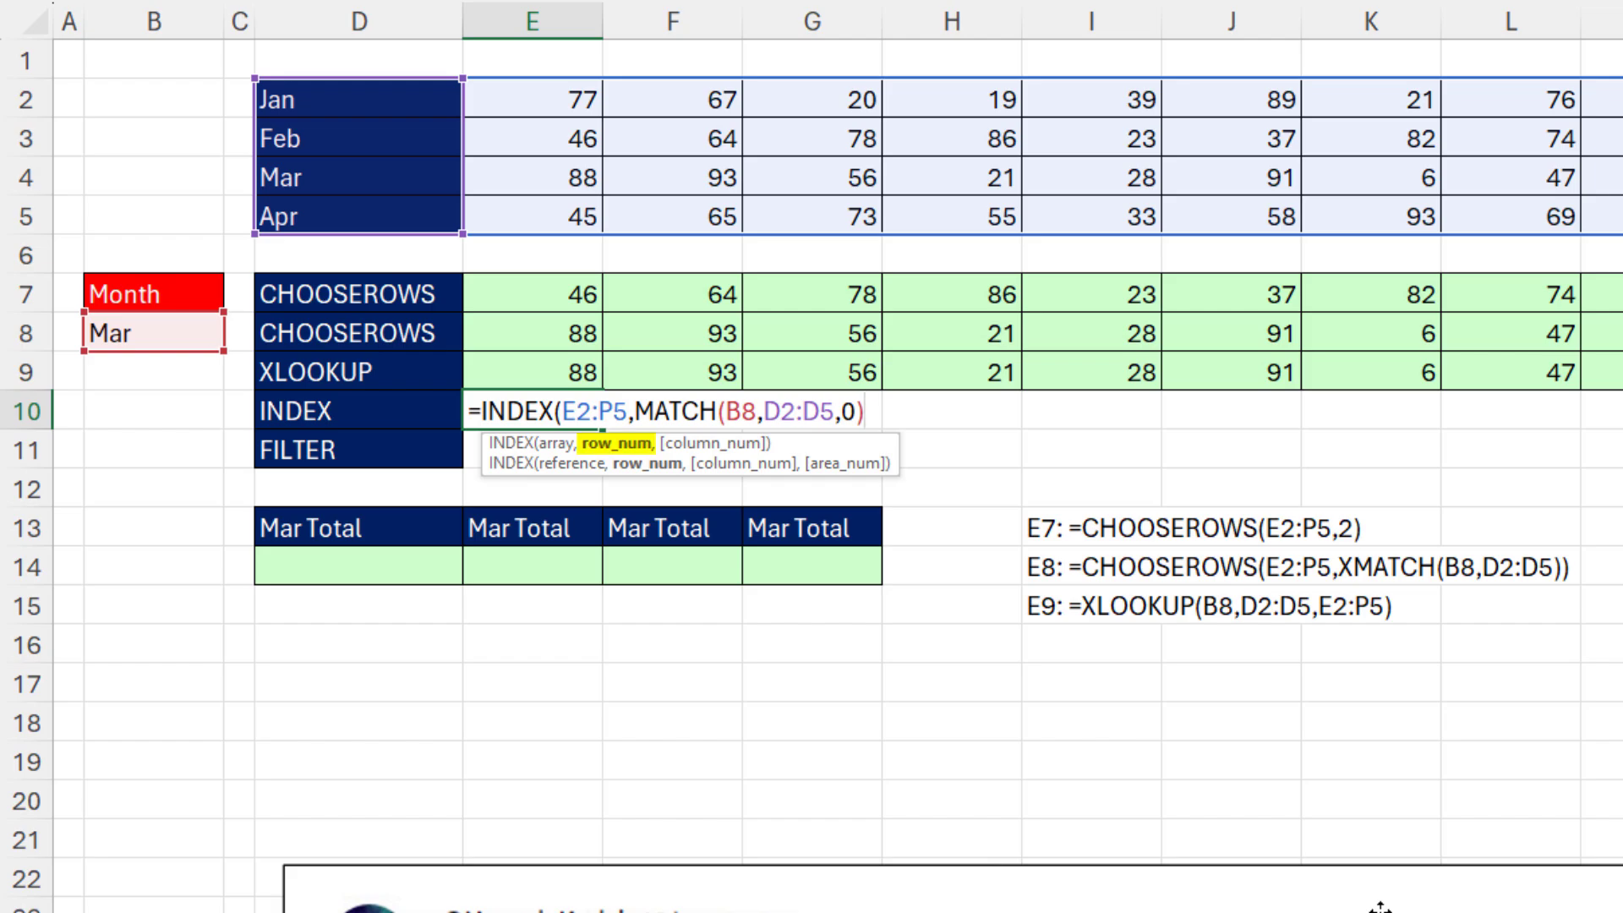
type(",")
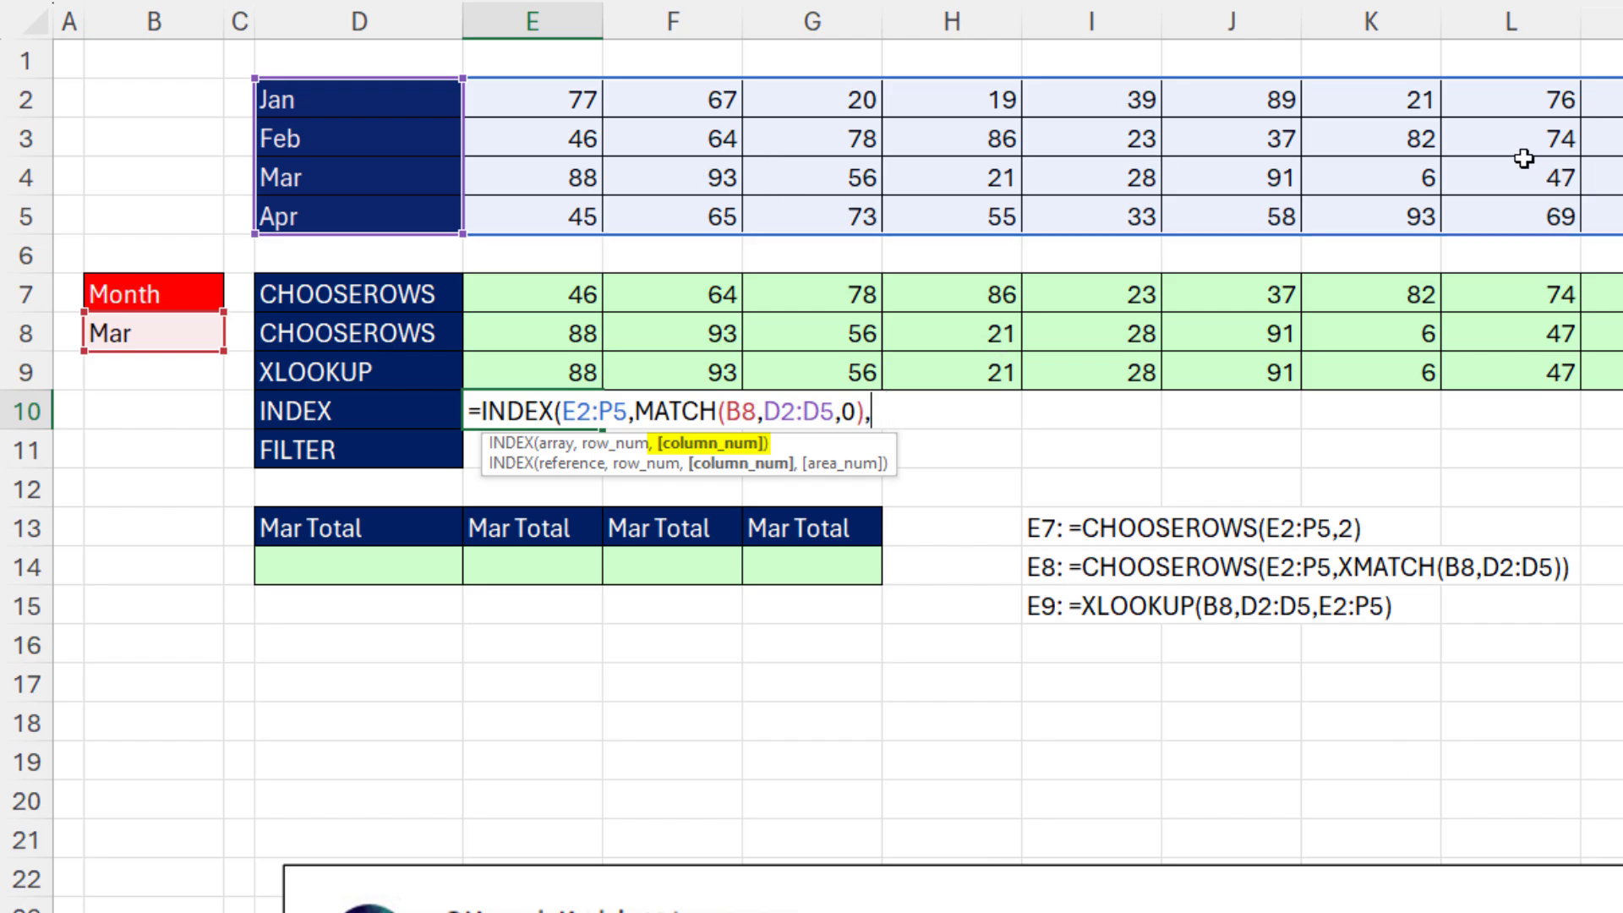
type(")")
key("Return")
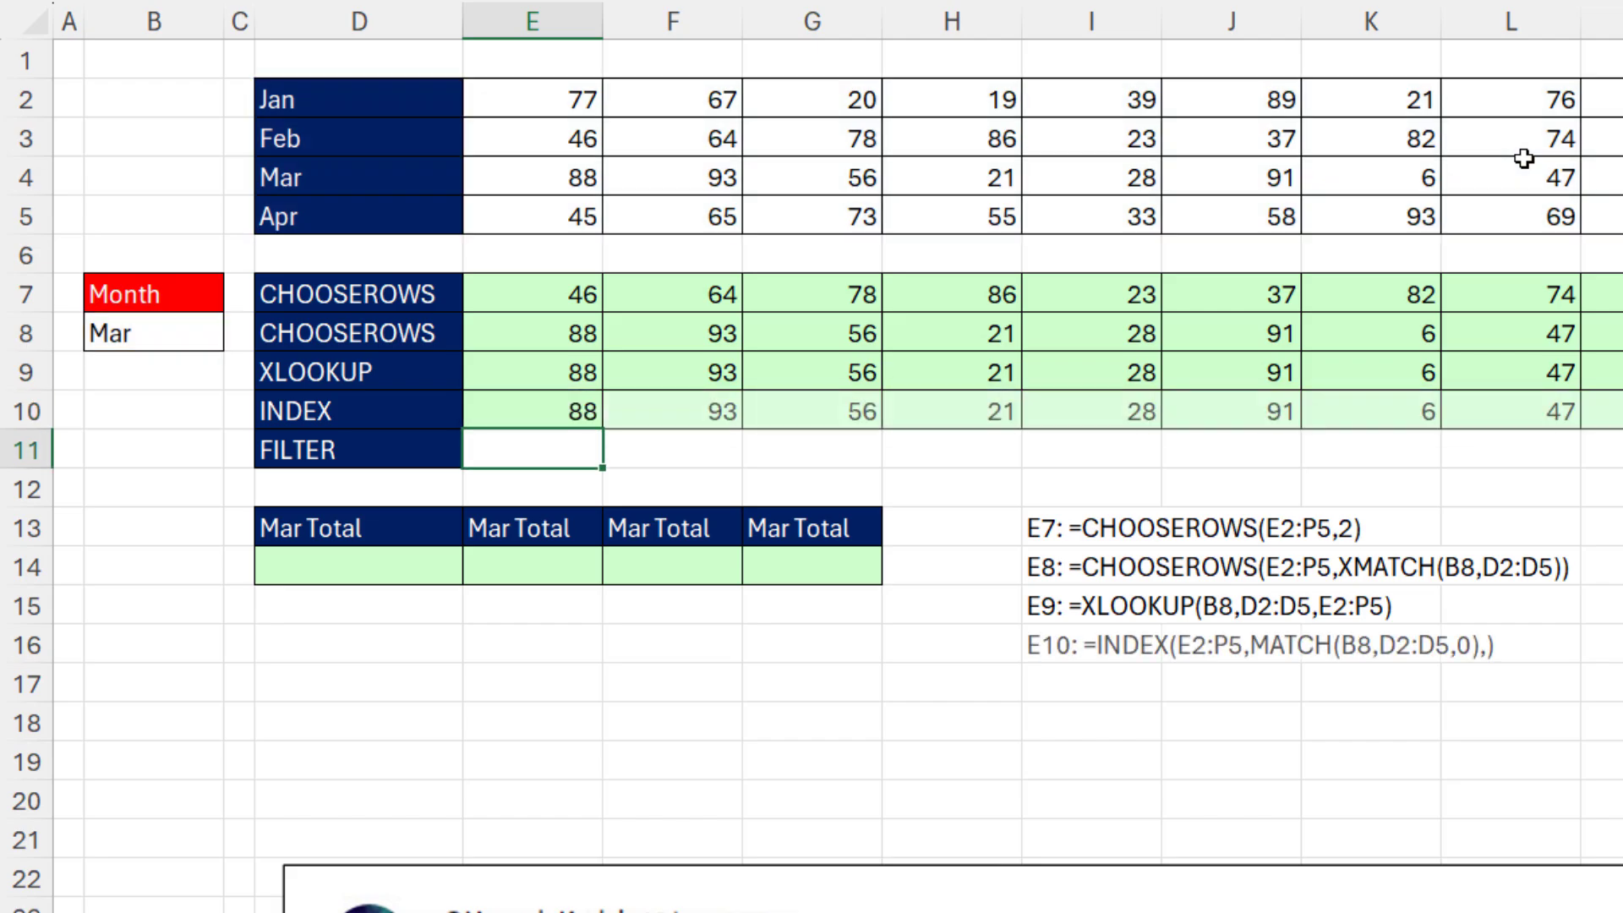
Set the B8 month dropdown to Jan
left_click(177, 332)
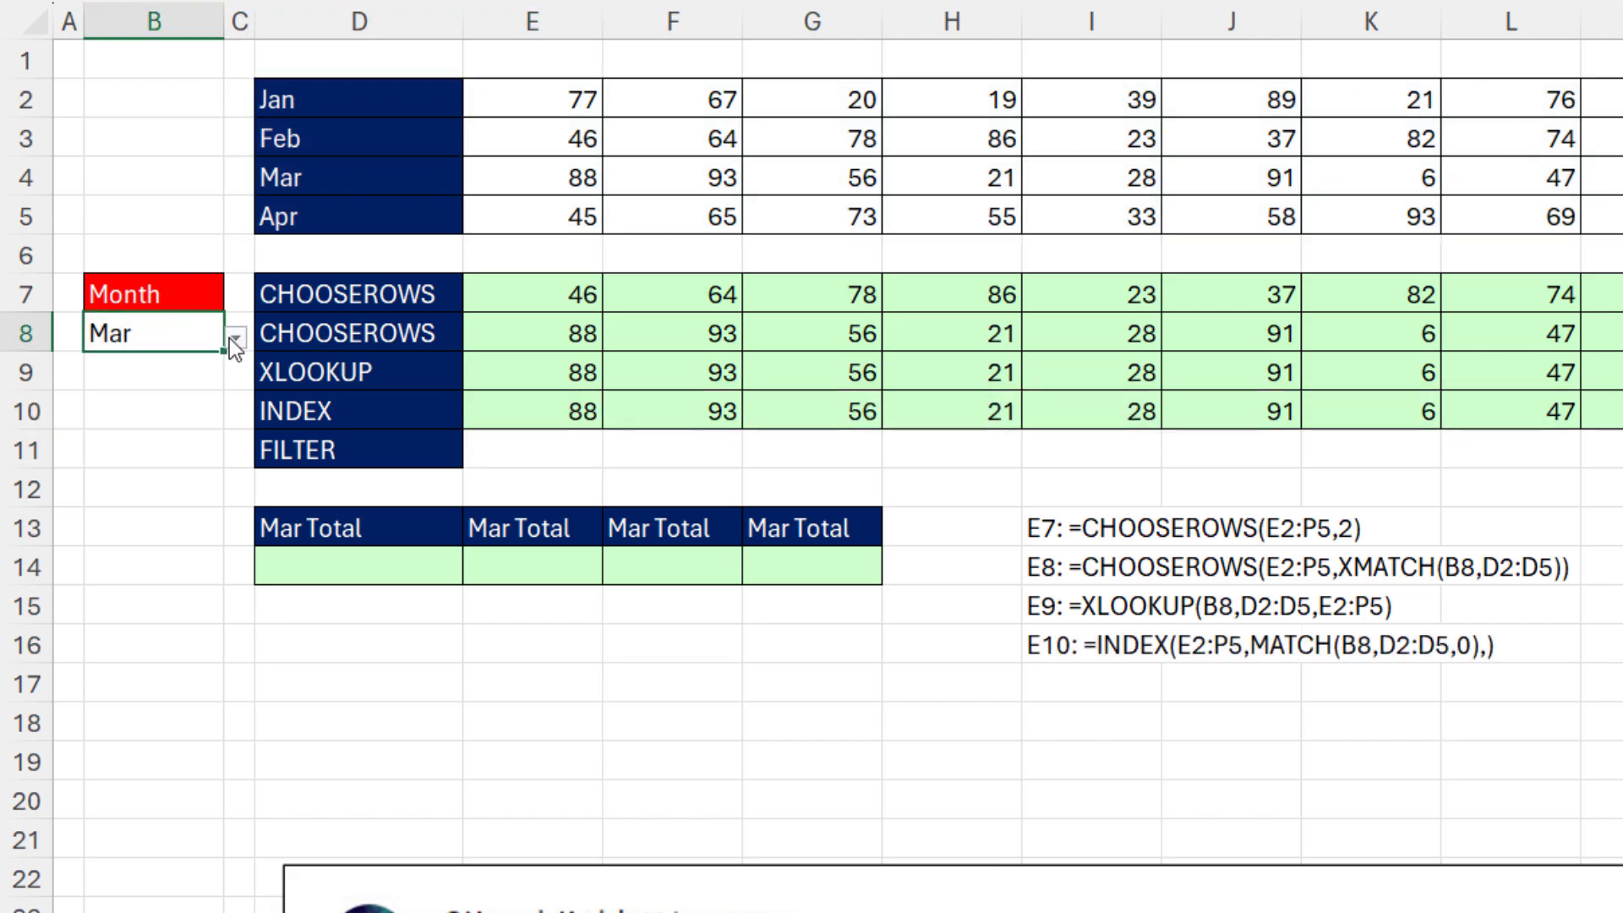
left_click(236, 338)
left_click(104, 367)
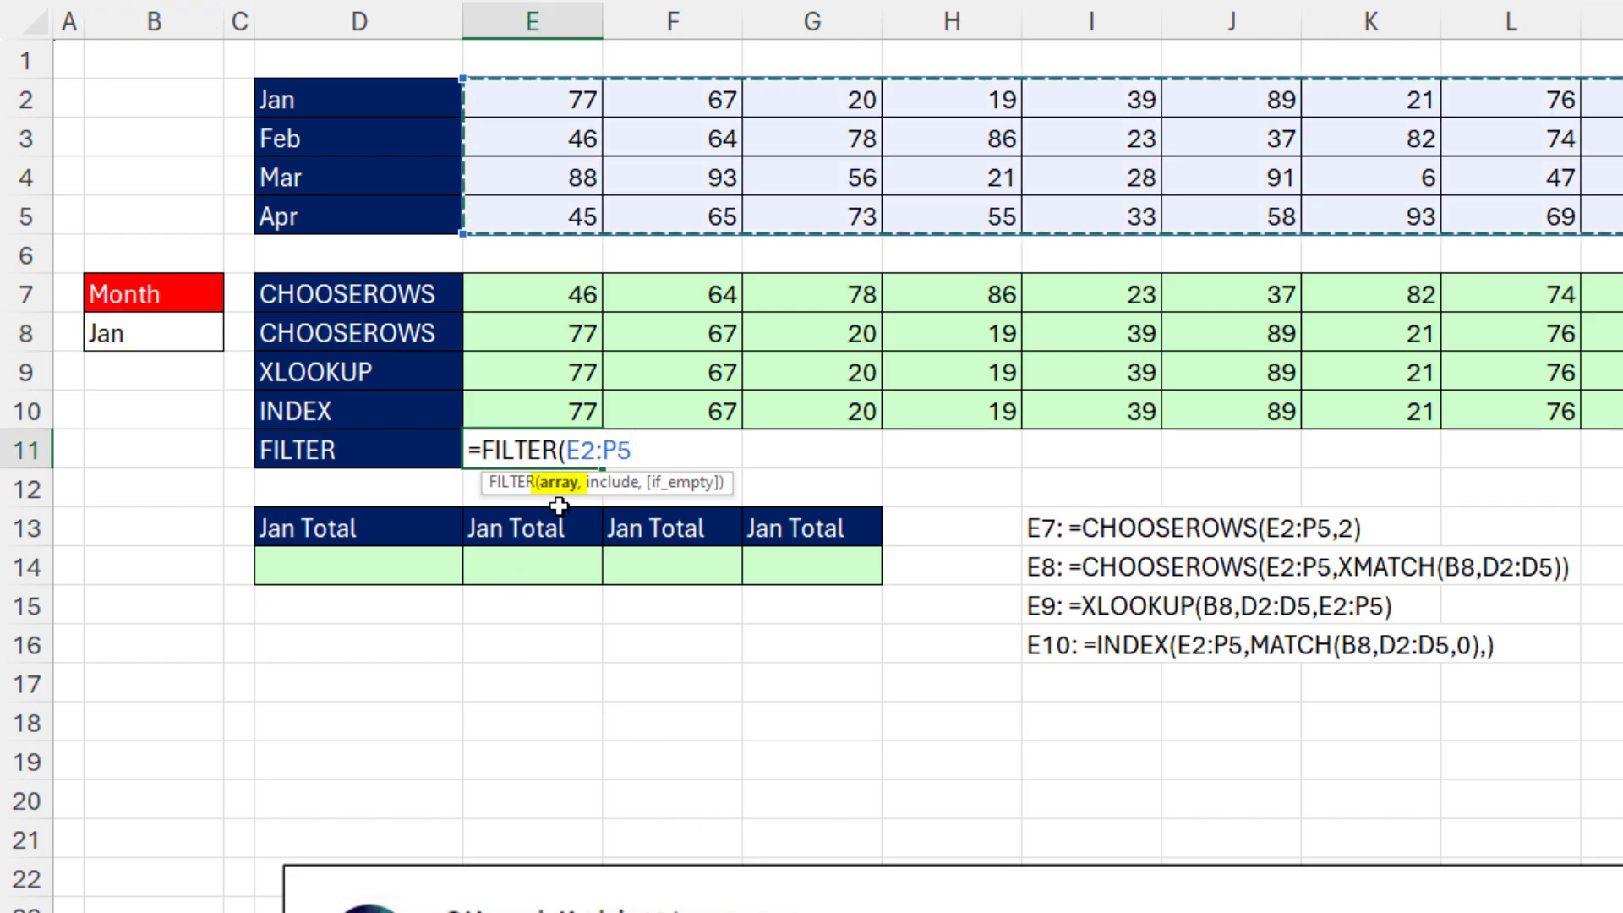
Enter =FILTER(E2:P5,D2:D5=B8) in E11, spilling Jan's row (77, 67, 20…)
type(",")
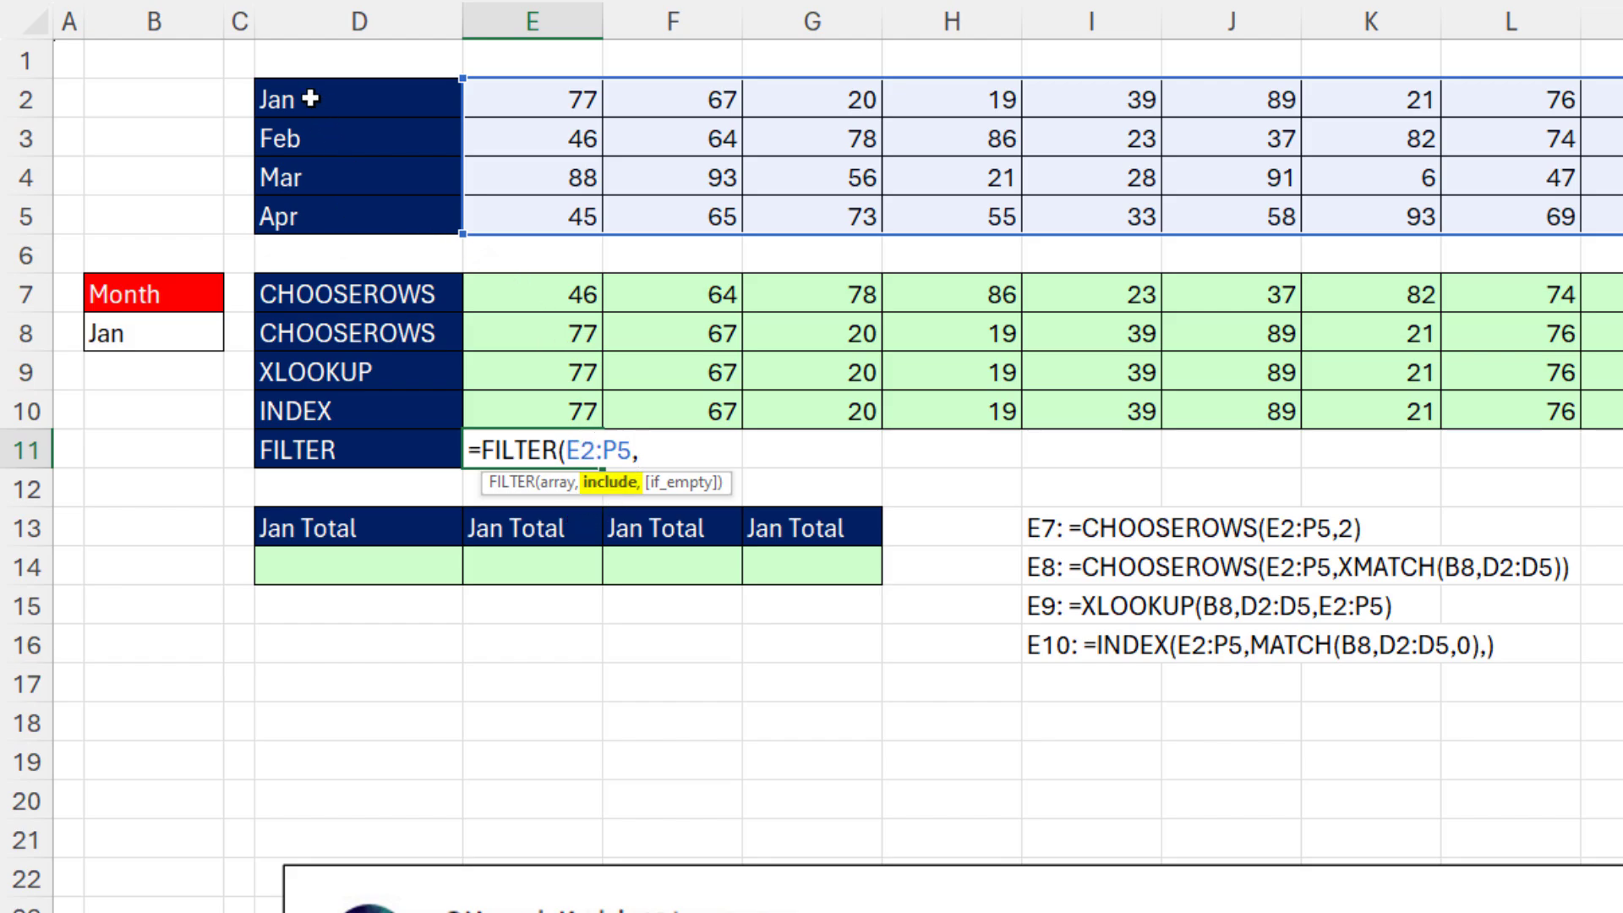
left_click_drag(306, 101, 322, 197)
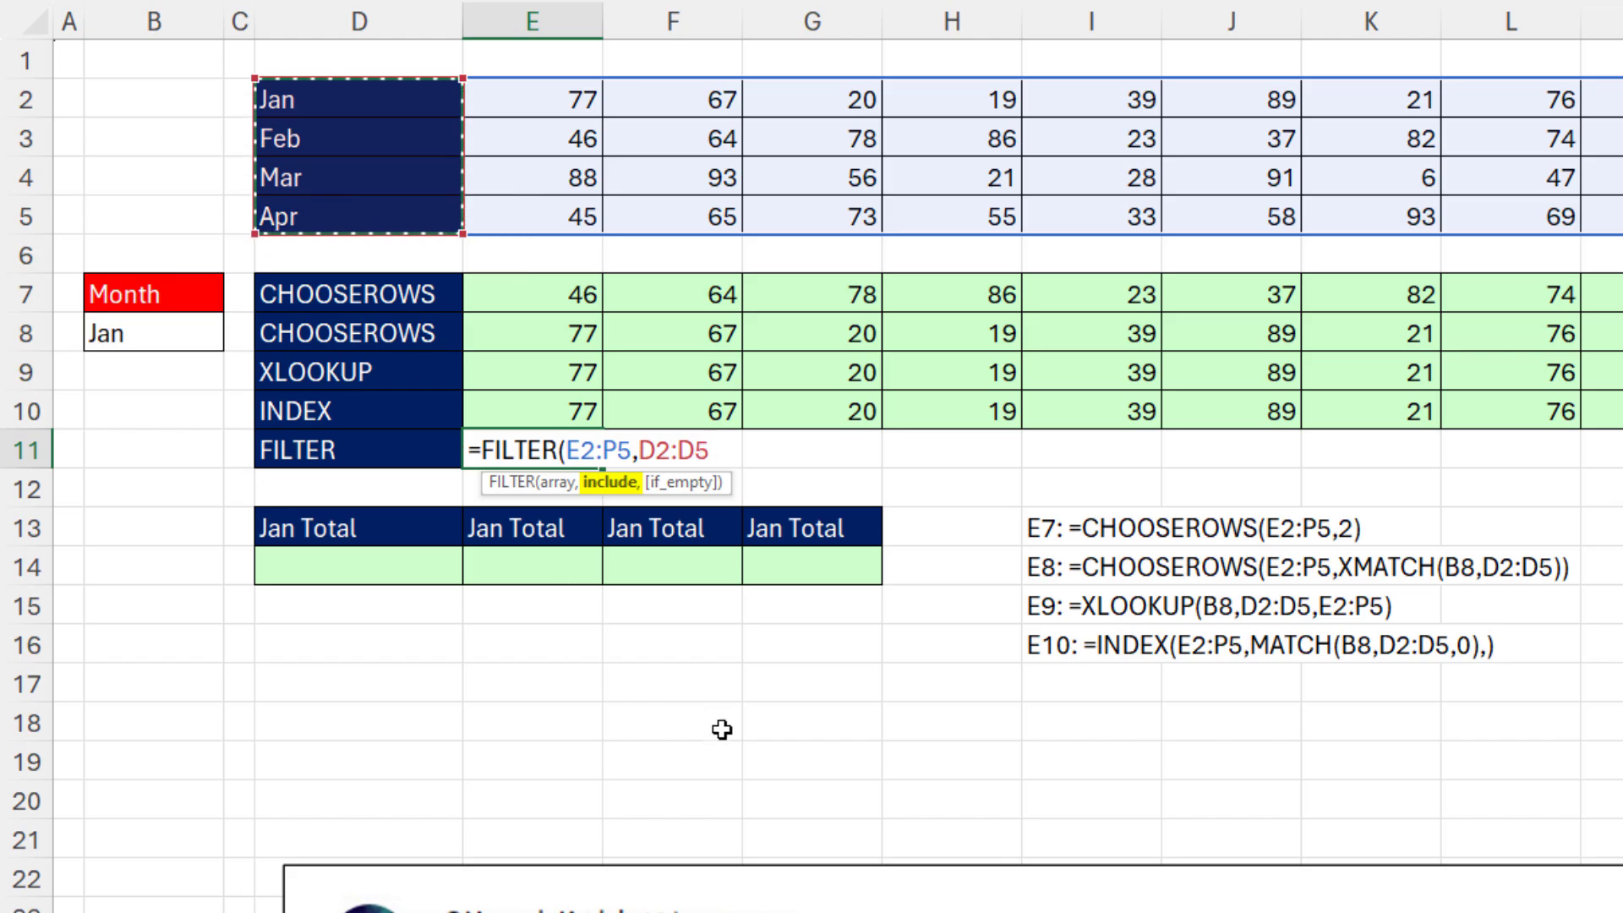
type("=")
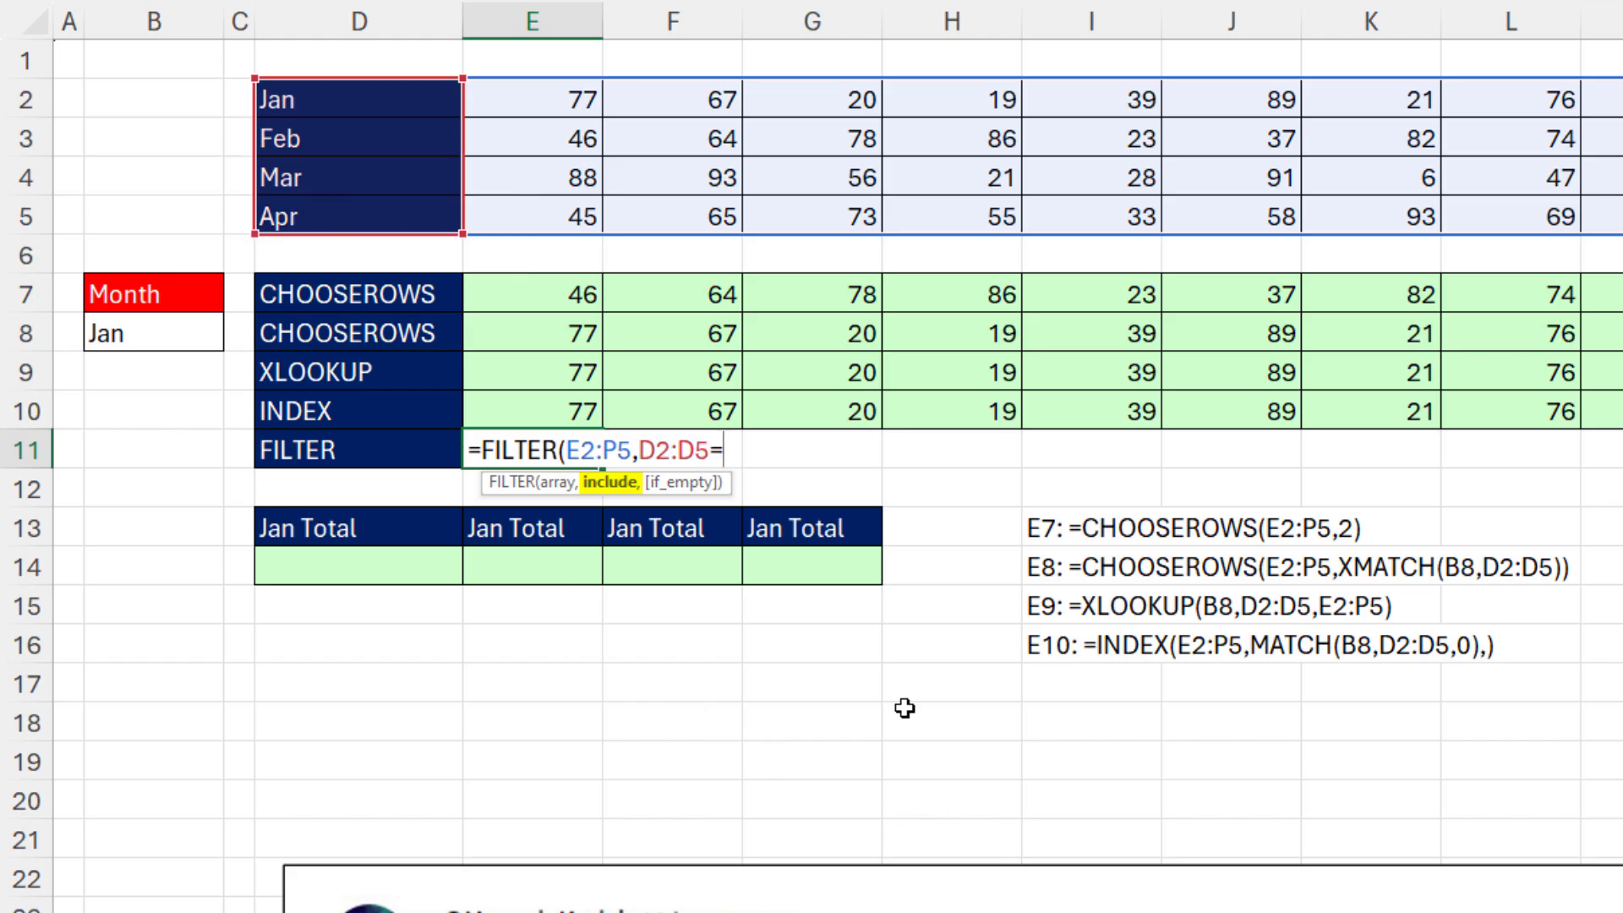
left_click(119, 335)
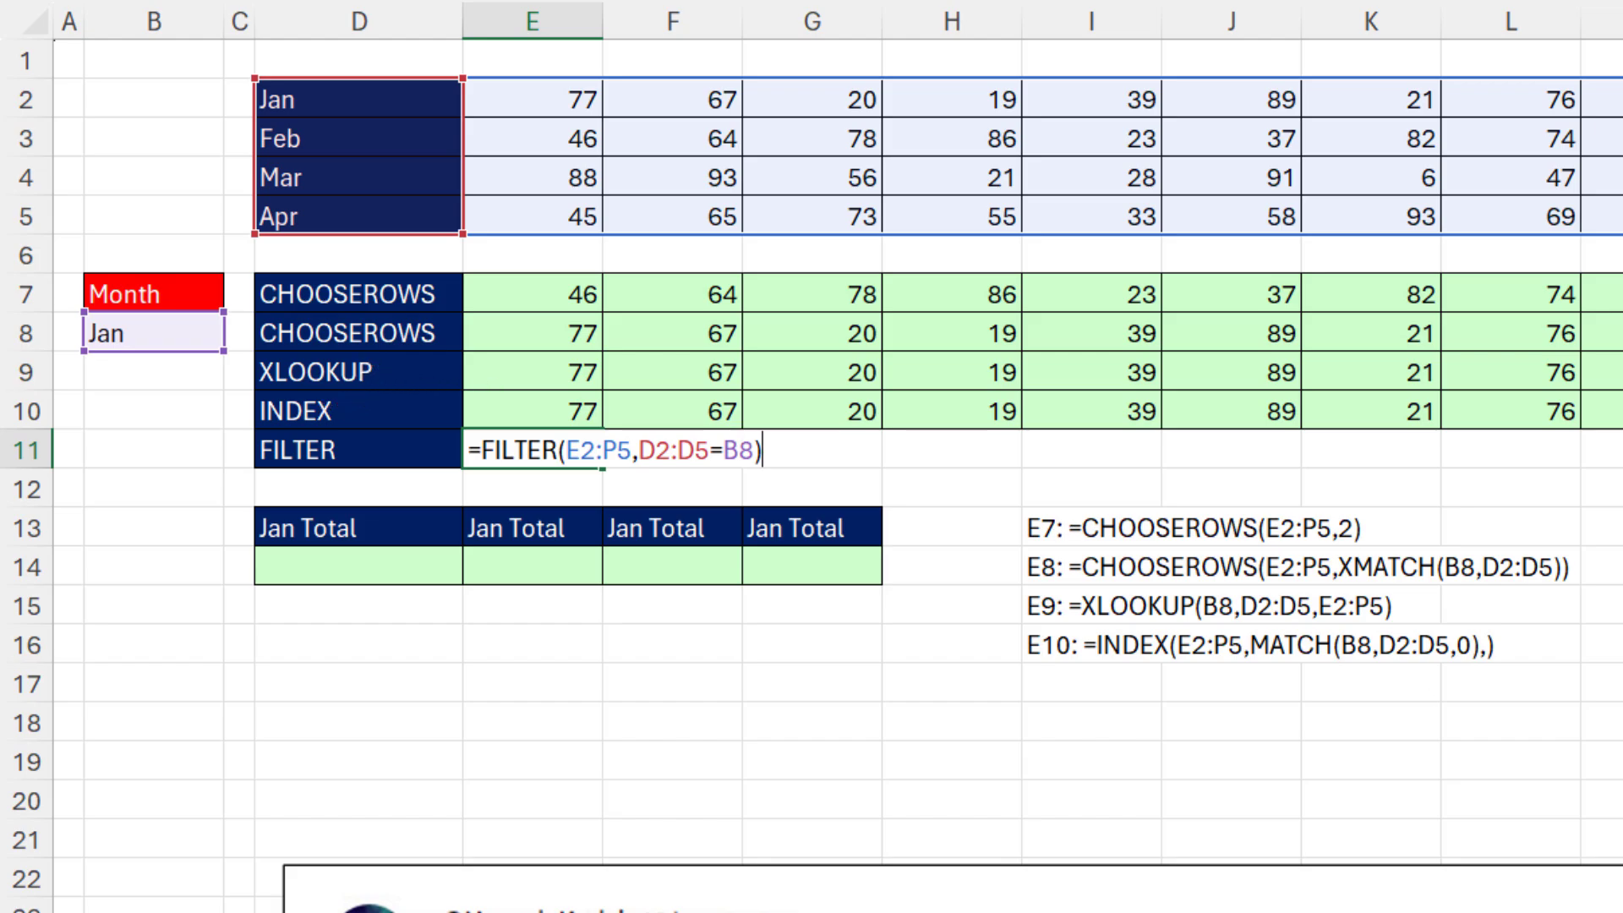
key("Return")
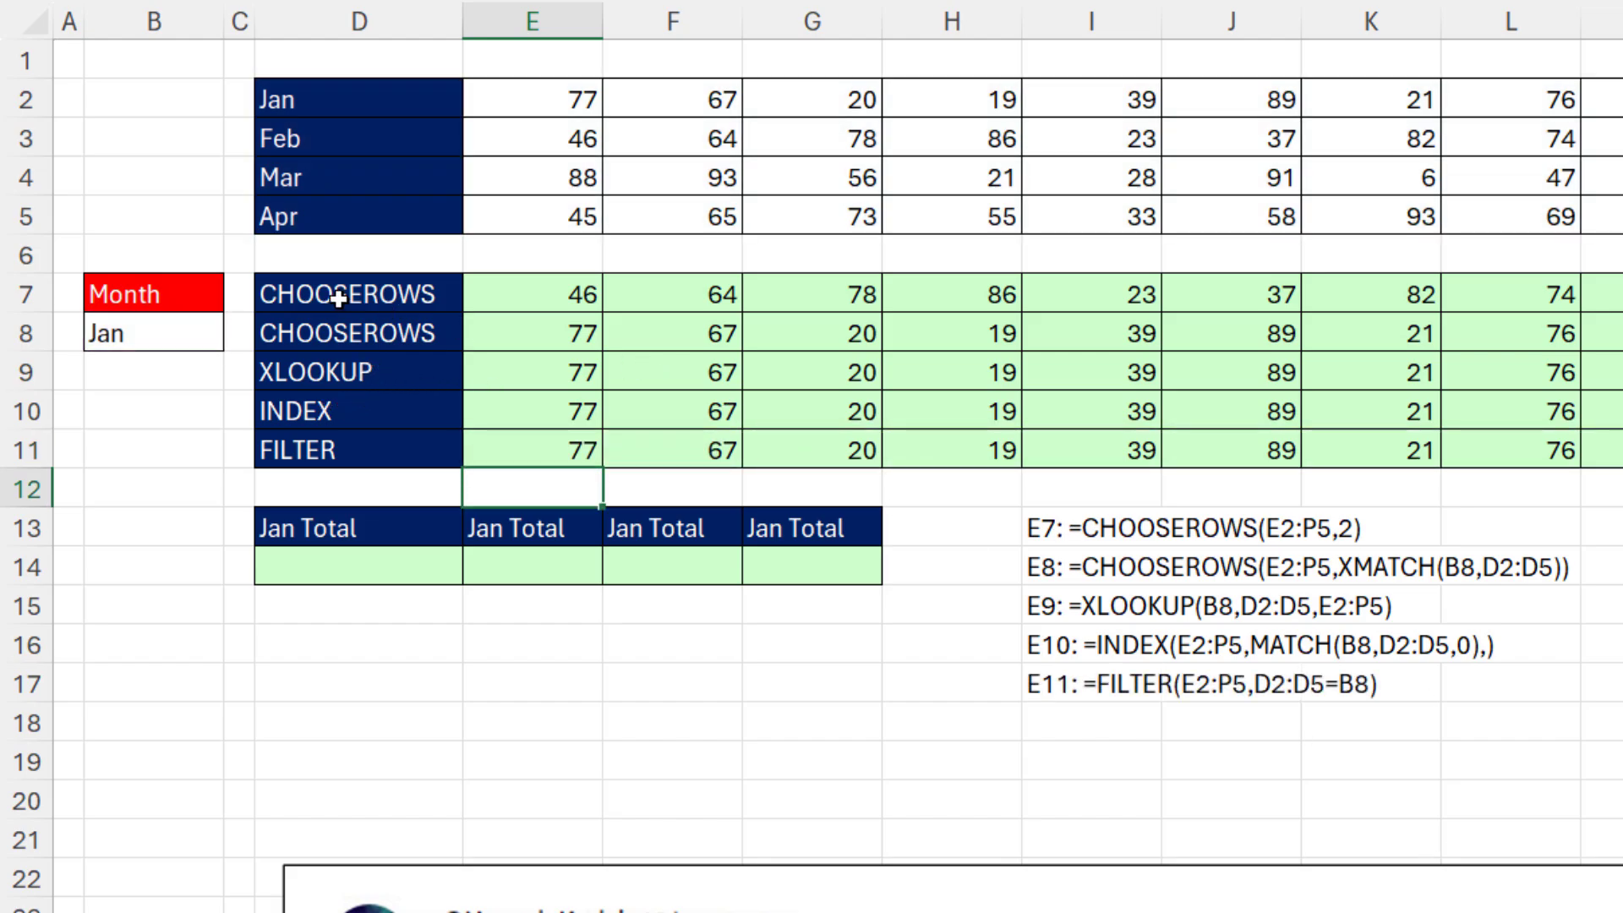
Choose Mar in B8 so each D14:G14 Mar Total reads 491
left_click(173, 323)
left_click(237, 338)
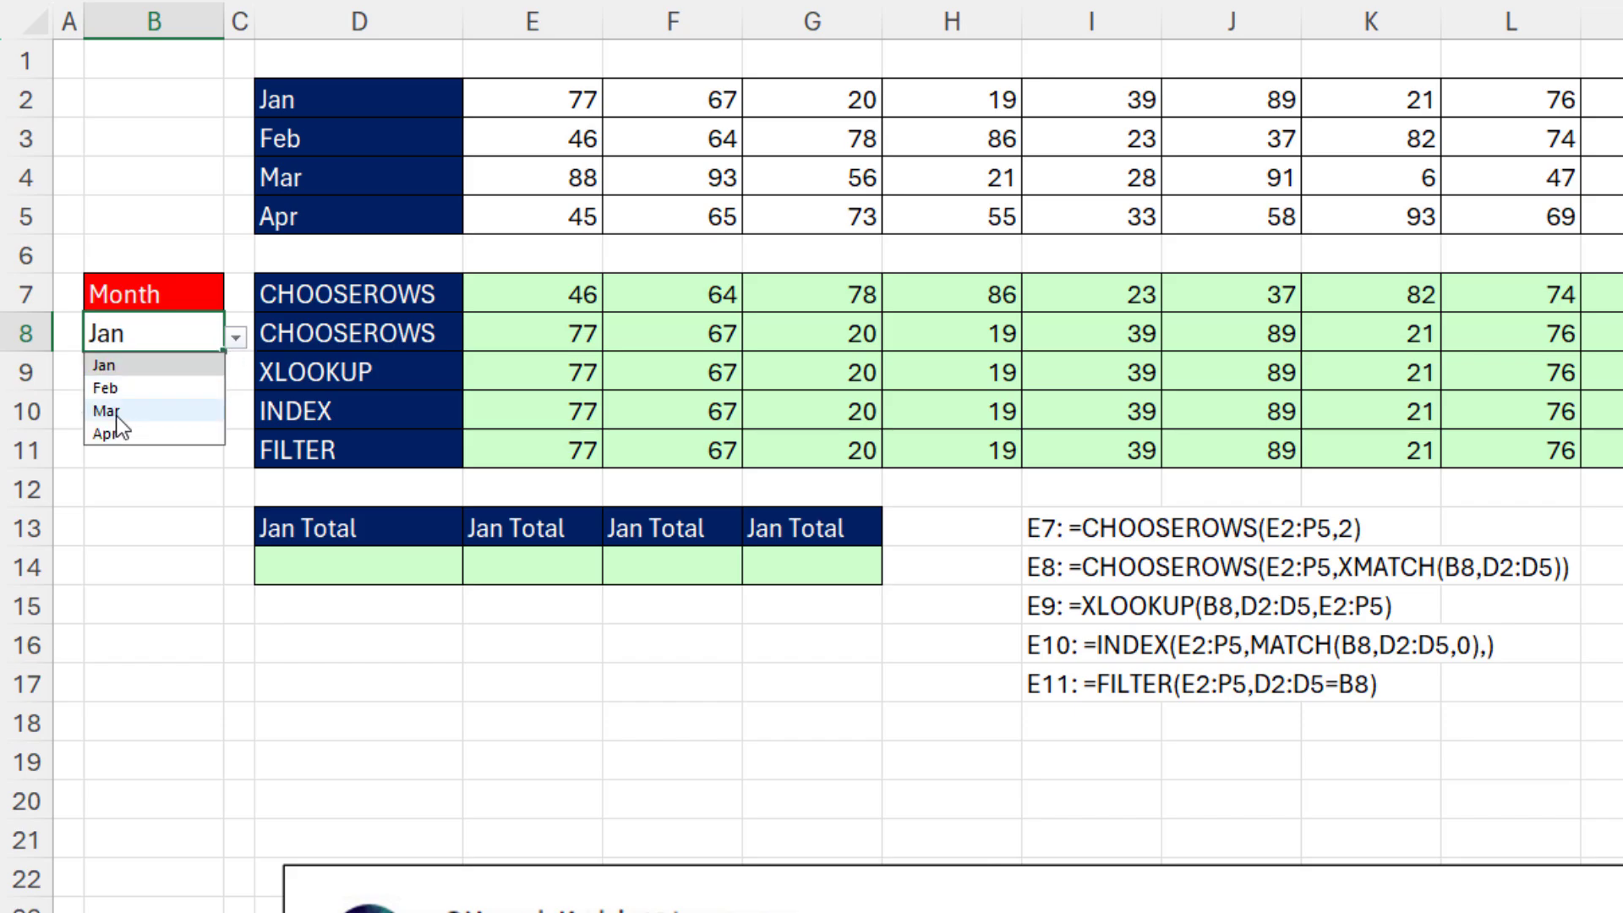
left_click(115, 414)
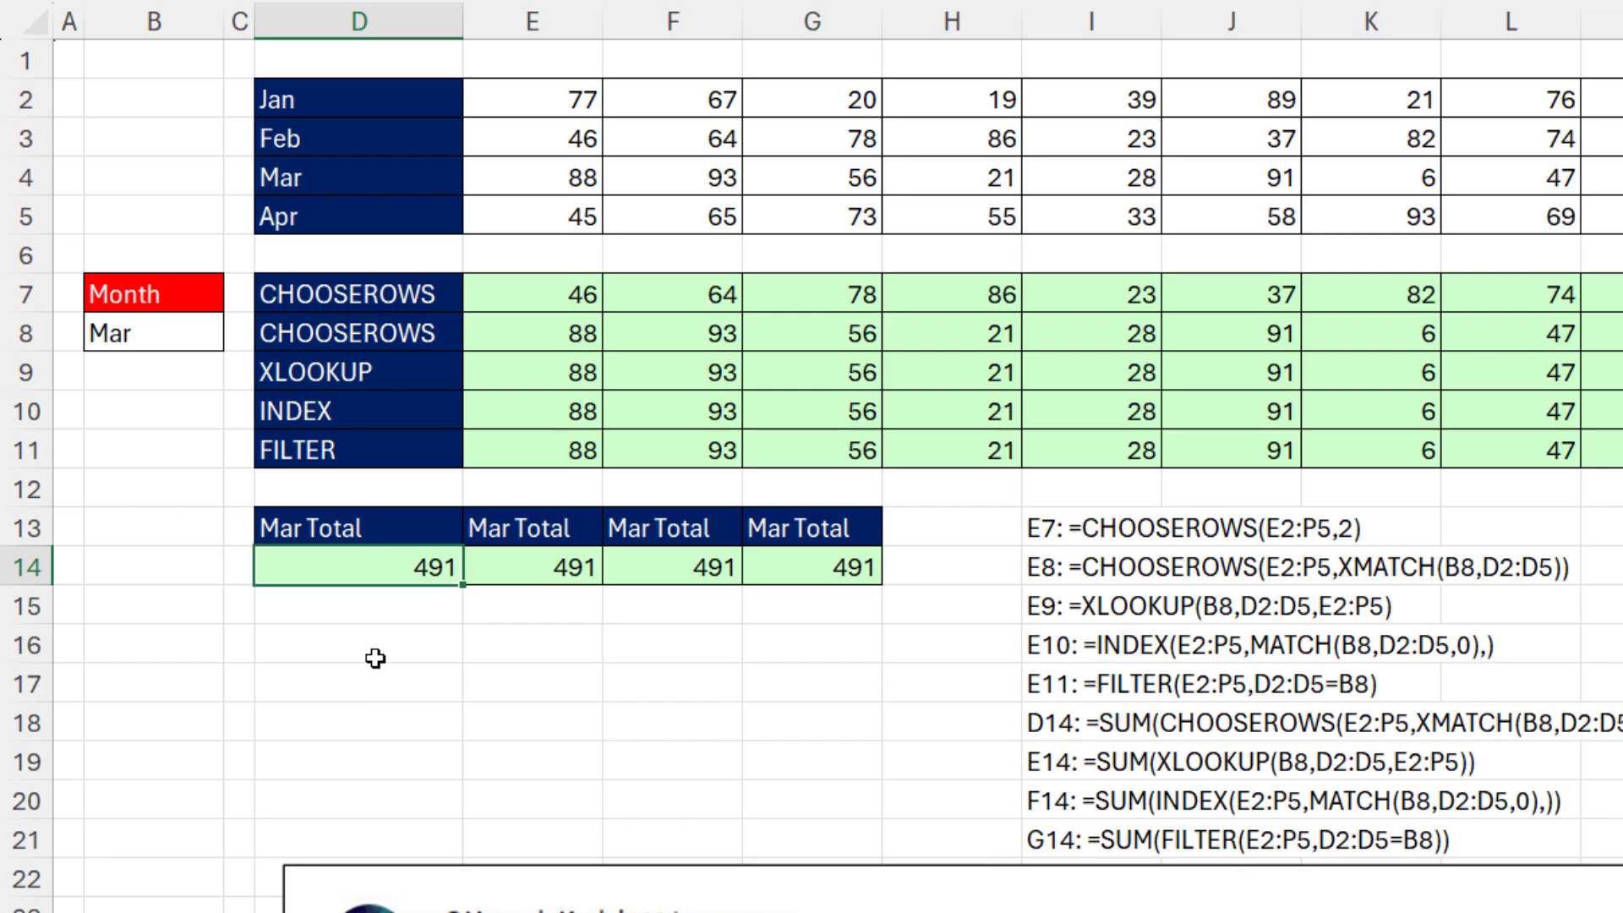
double_click(389, 567)
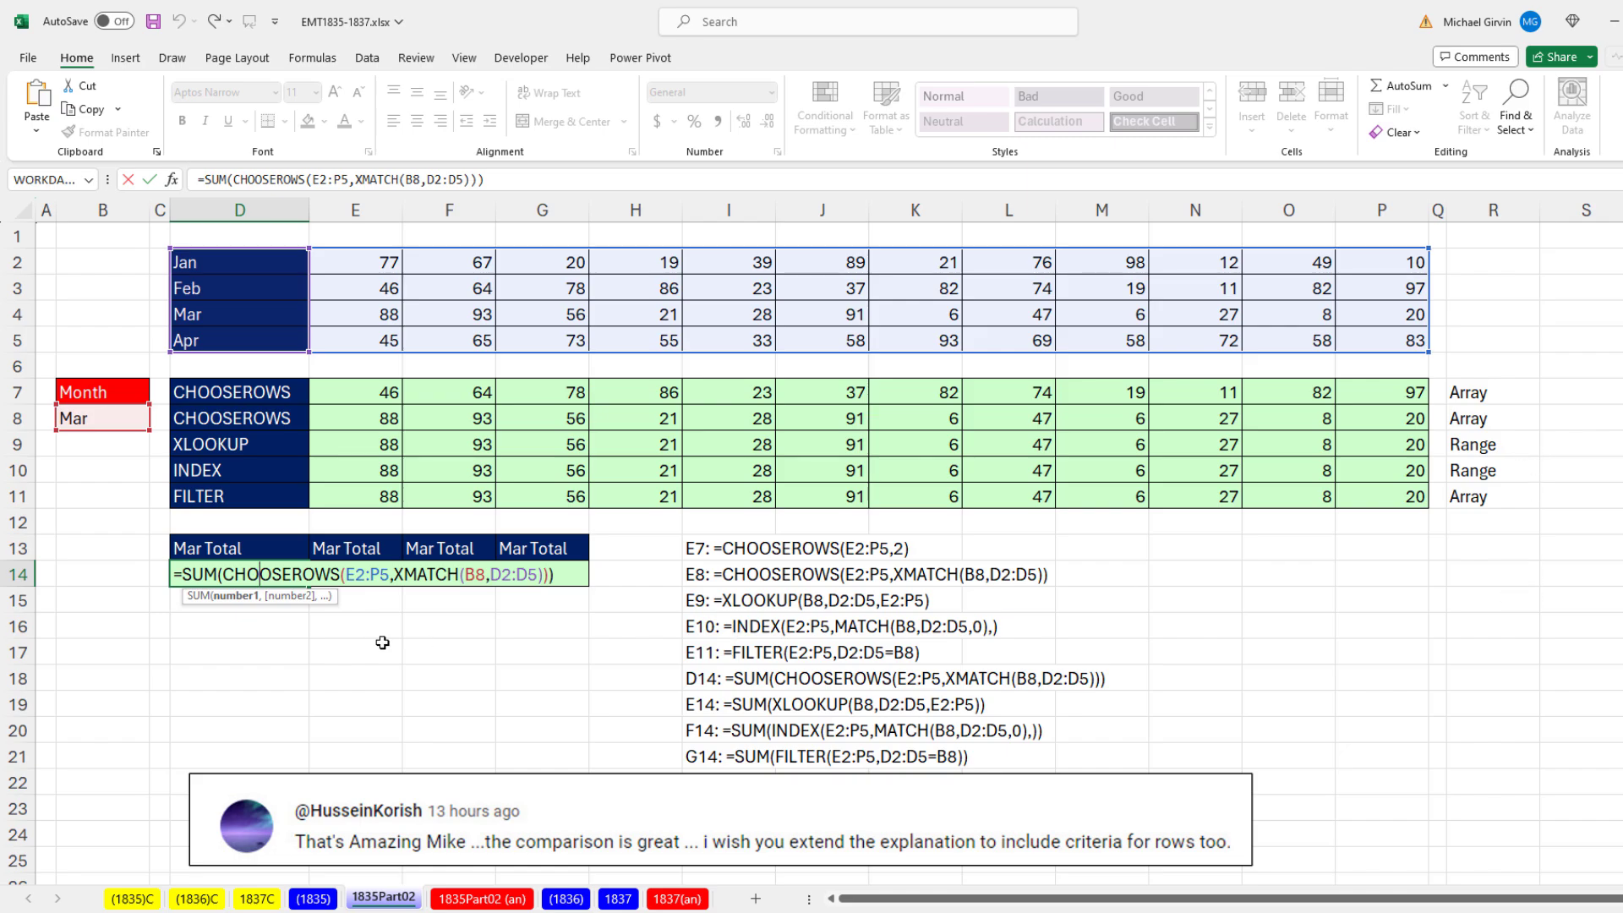
key("ctrl+Return")
key("Right")
key("F2")
key("Escape")
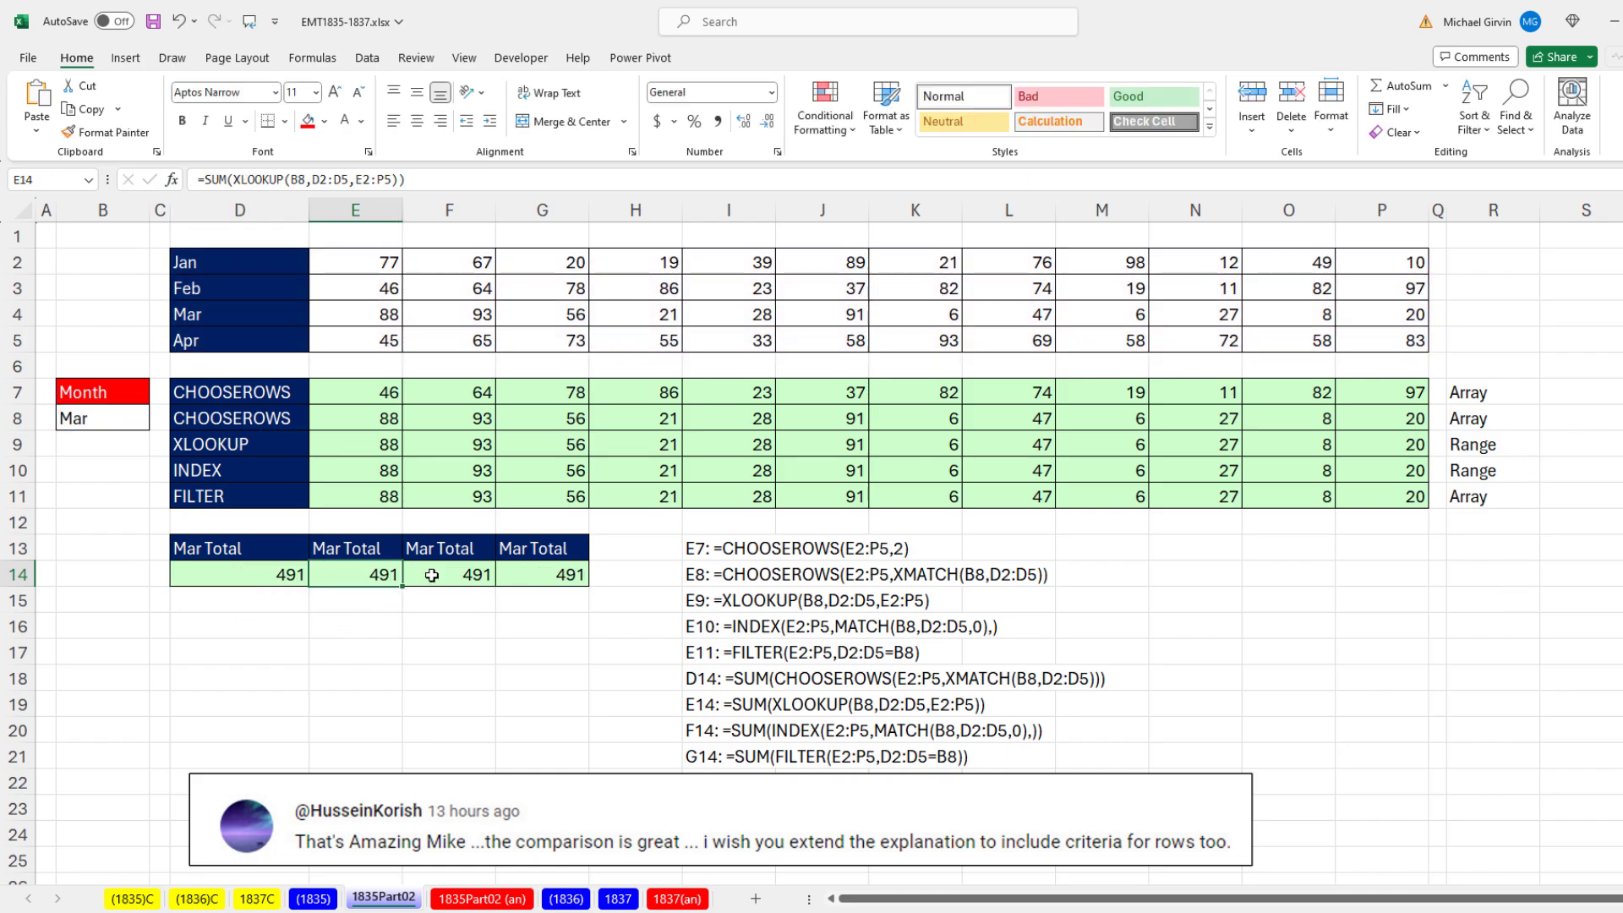
key("Right")
key("F2")
key("Escape")
key("Right")
key("F2")
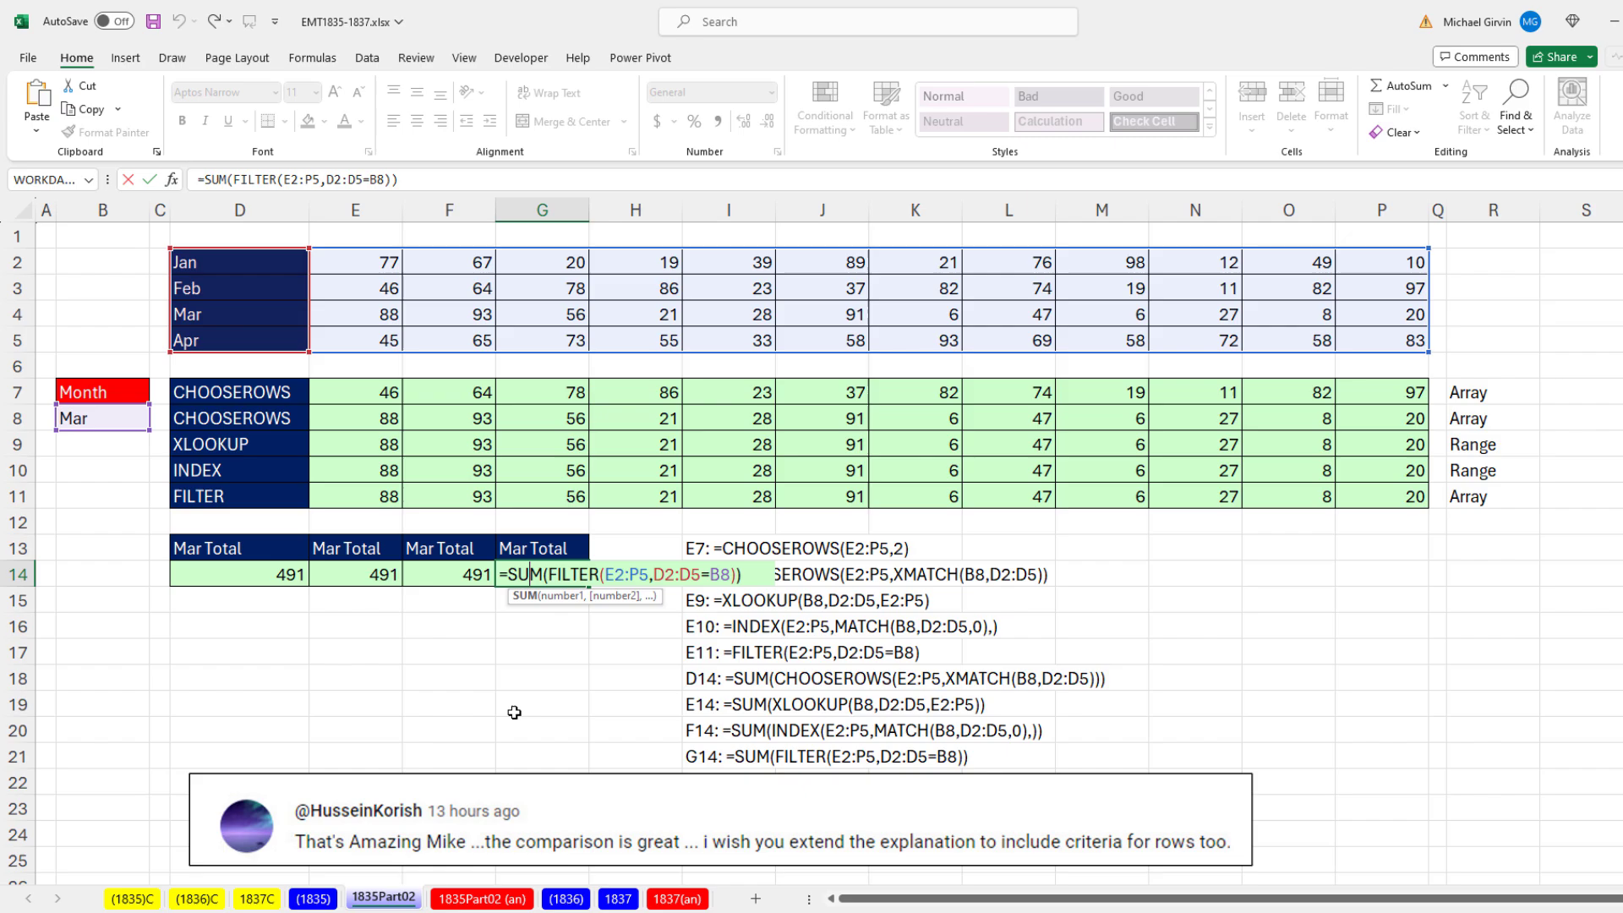
key("Escape")
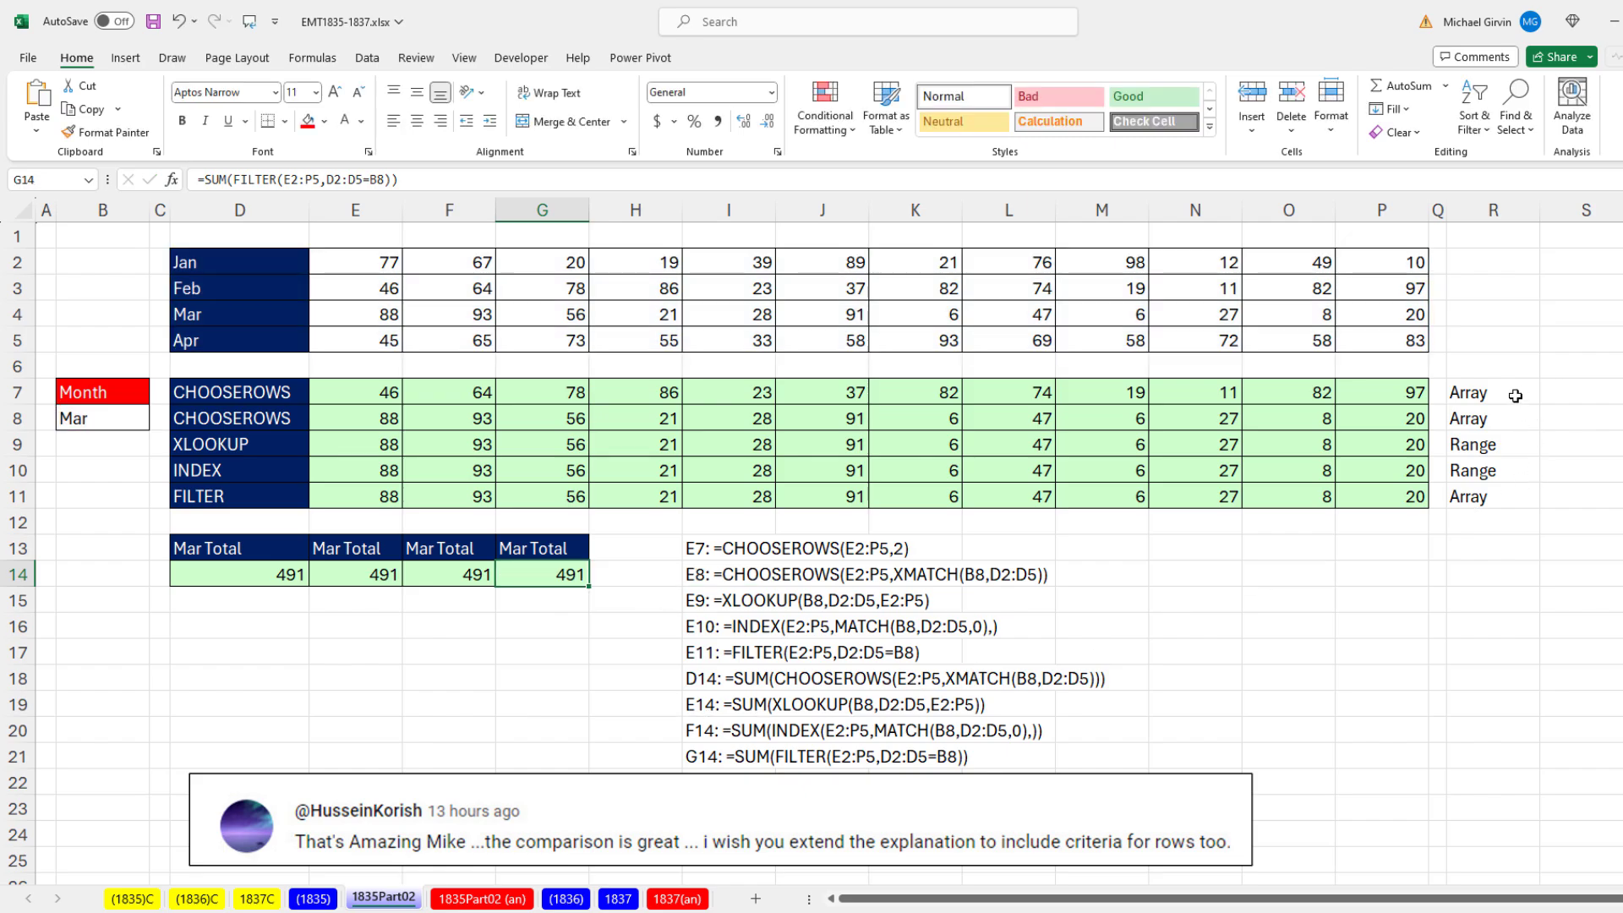